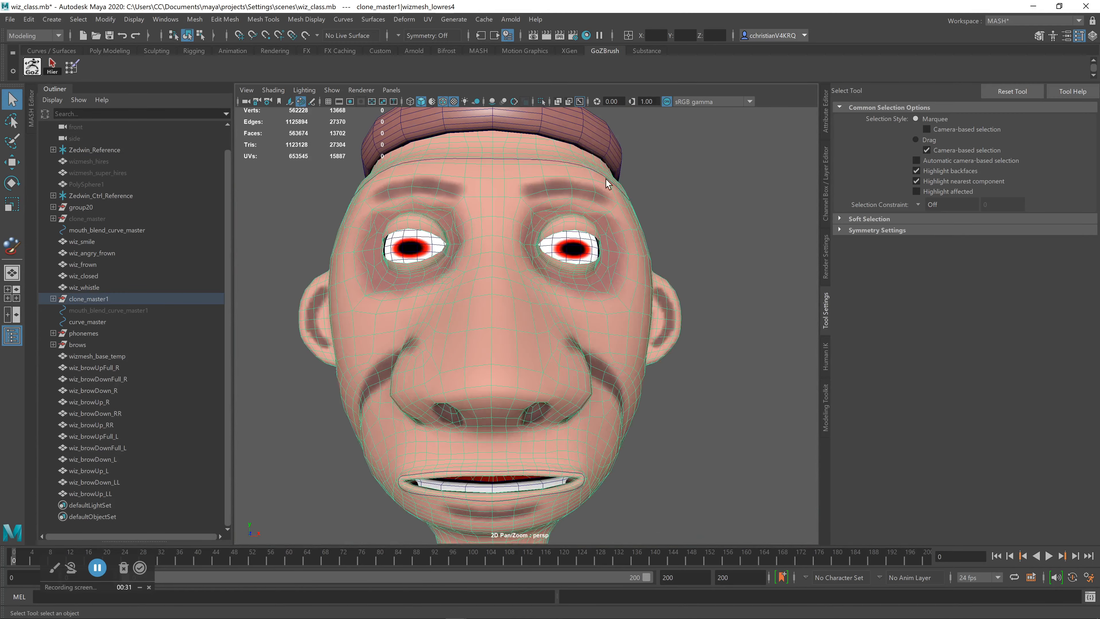
Set the blends display layer to reference and select the forehead curve curve_master.
click(825, 189)
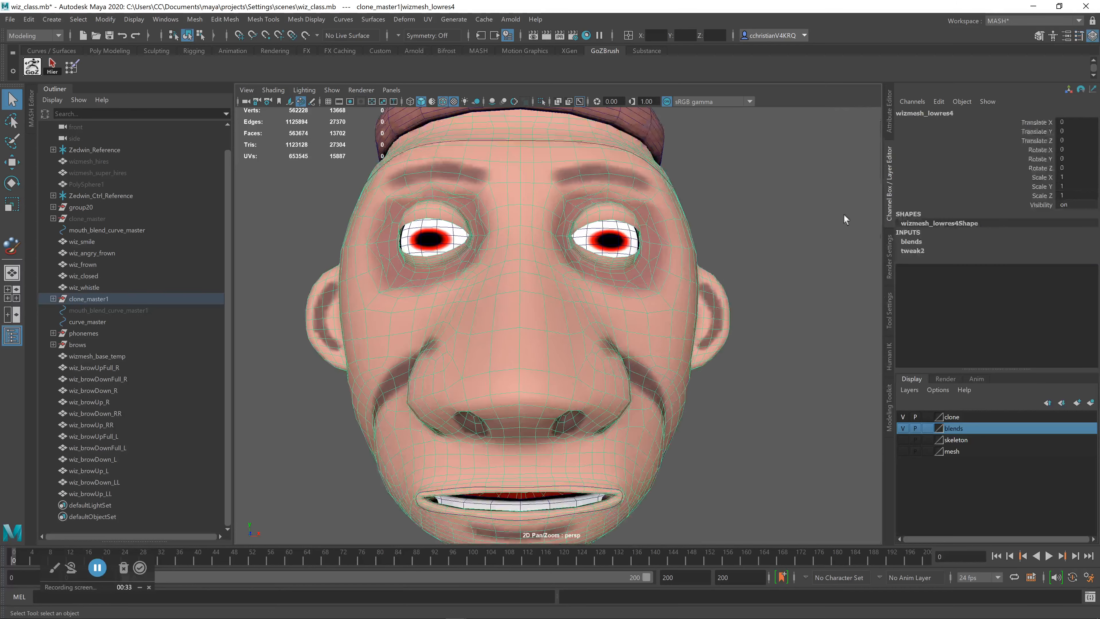
click(927, 428)
click(927, 428)
click(728, 230)
alt+drag(519, 133, 555, 195)
drag(518, 247, 583, 294)
scroll(582, 295, up, 2)
scroll(553, 289, up, 2)
middle_drag(552, 289, 589, 277)
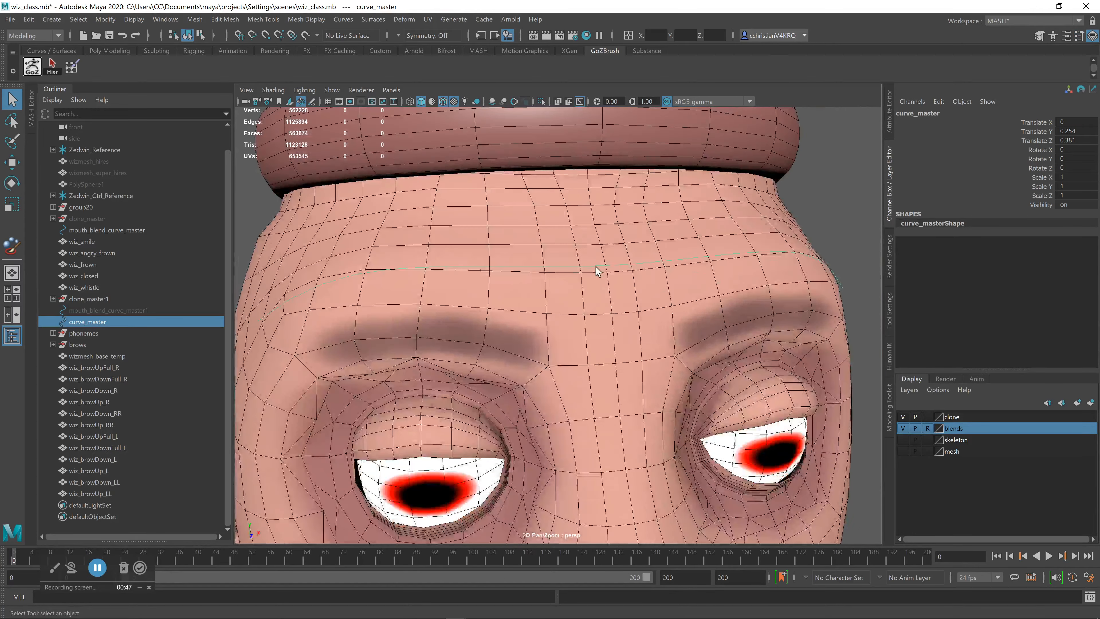
Switch the viewport to shaded display without textures and examine the forehead curve against the mesh.
key(5)
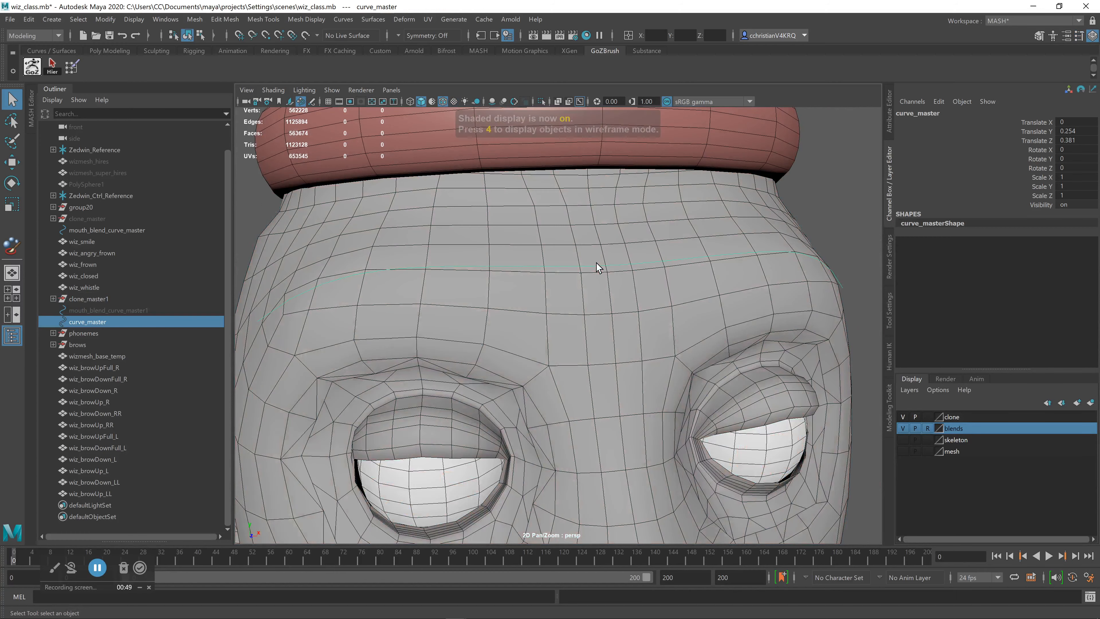
scroll(549, 283, down, 2)
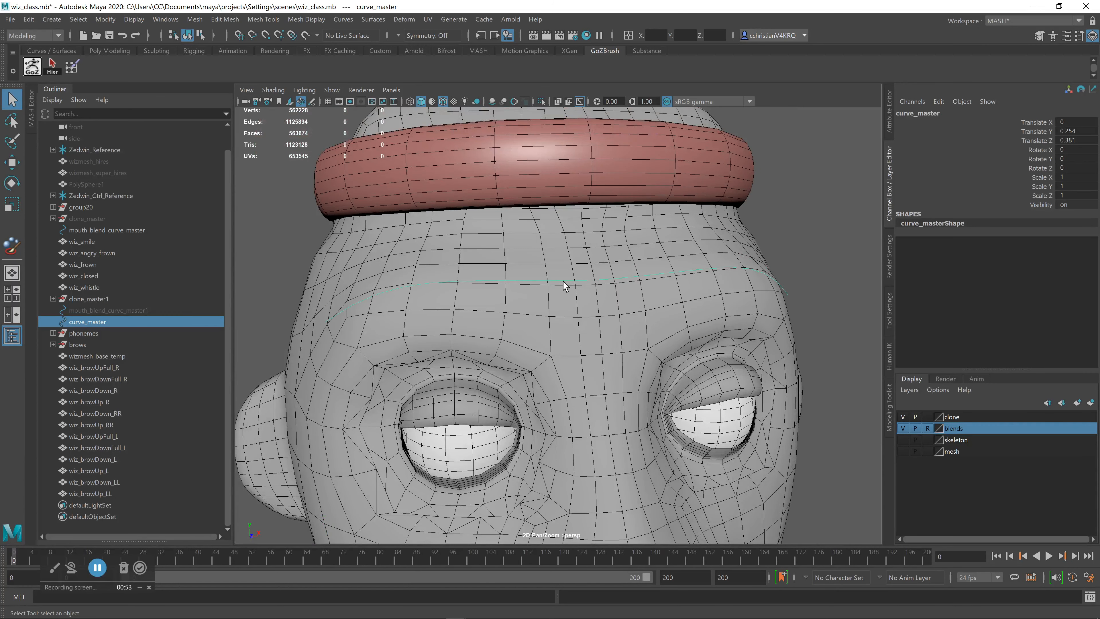
mouse_move(563, 281)
right_down()
mouse_move(516, 286)
mouse_move(567, 282)
right_up()
scroll(611, 354, up, 3)
scroll(610, 353, down, 4)
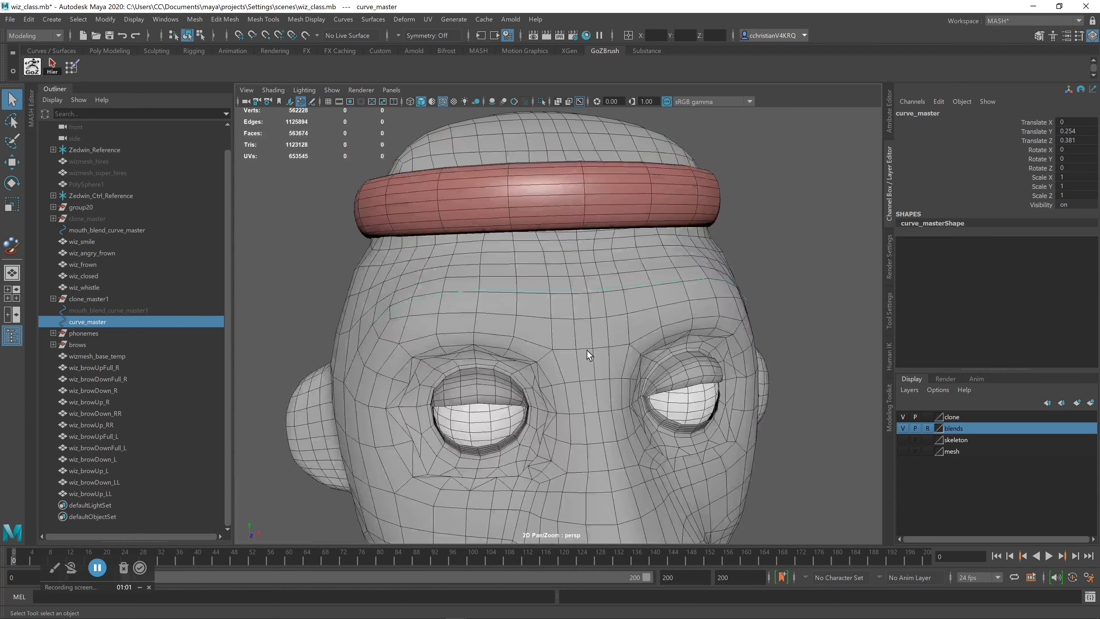
Set the blends display layer back to normal with nothing selected in the scene.
click(736, 270)
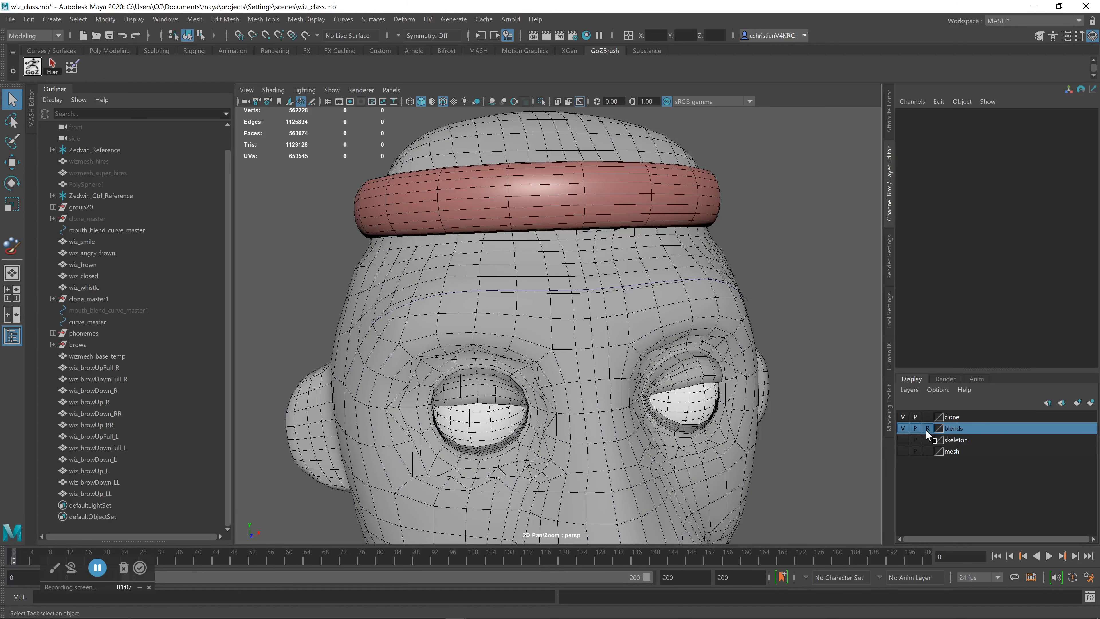
click(659, 251)
click(745, 219)
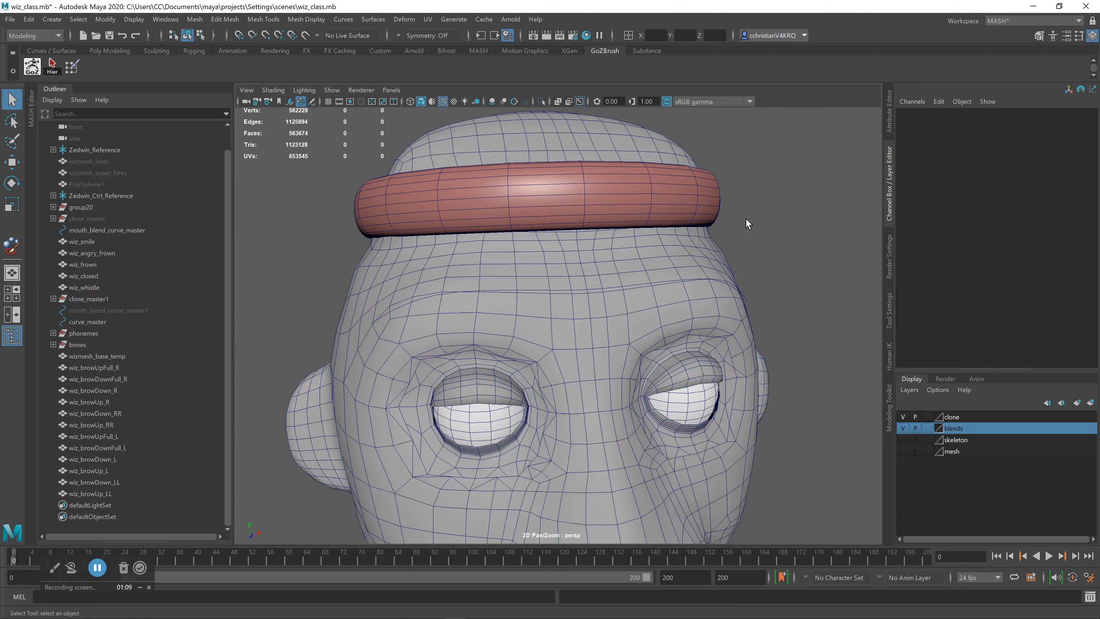
Start the Wire deformer tool and assign the head mesh as the shape to deform.
click(404, 20)
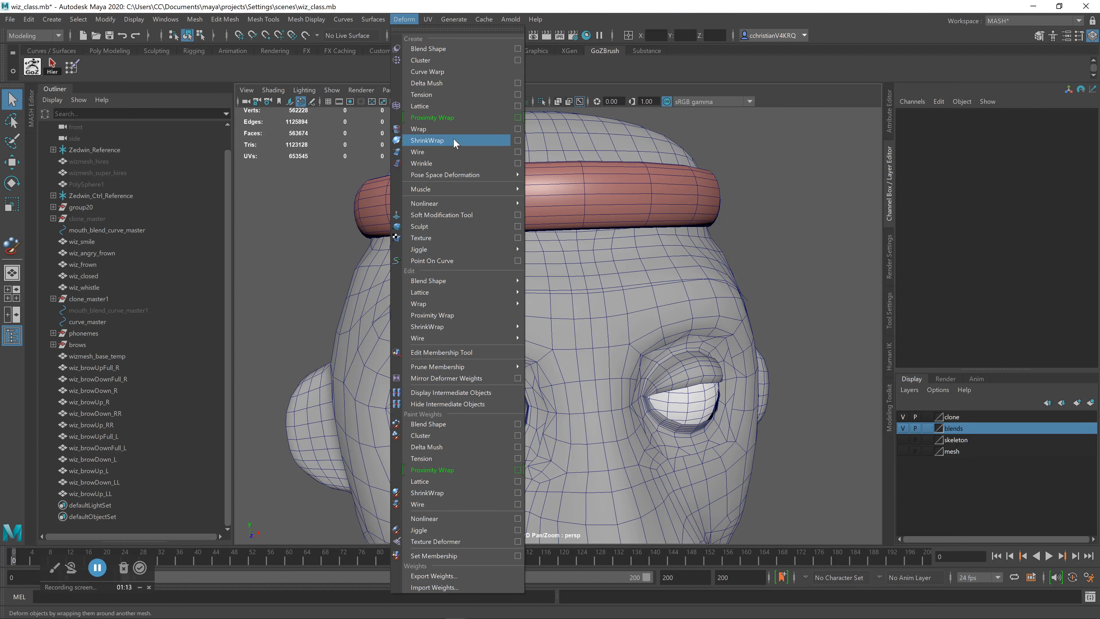
click(419, 152)
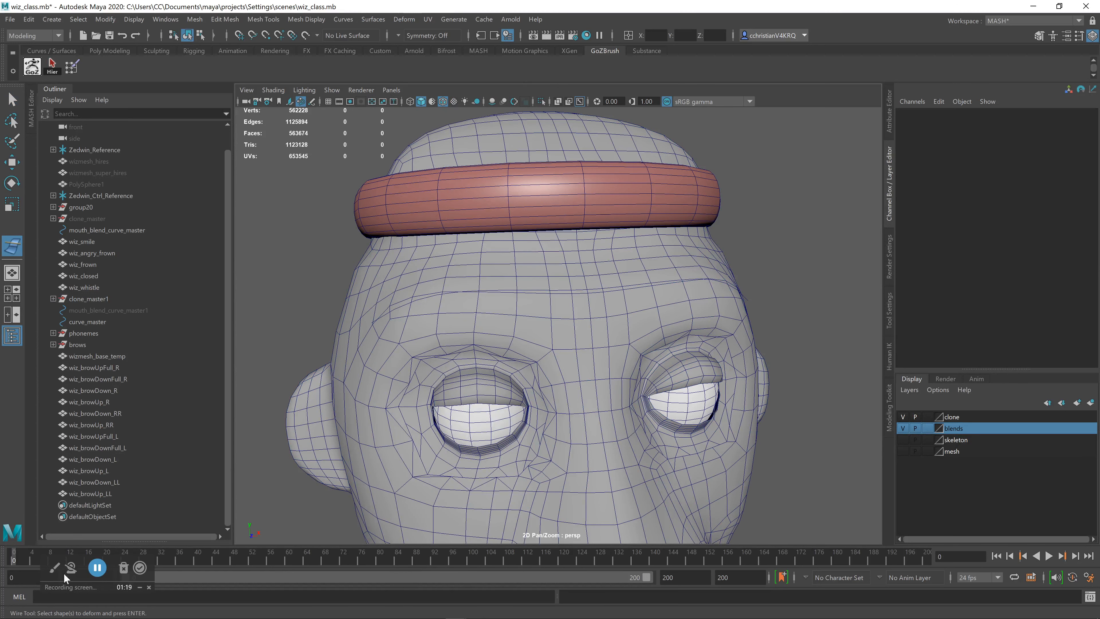
drag(45, 563, 17, 442)
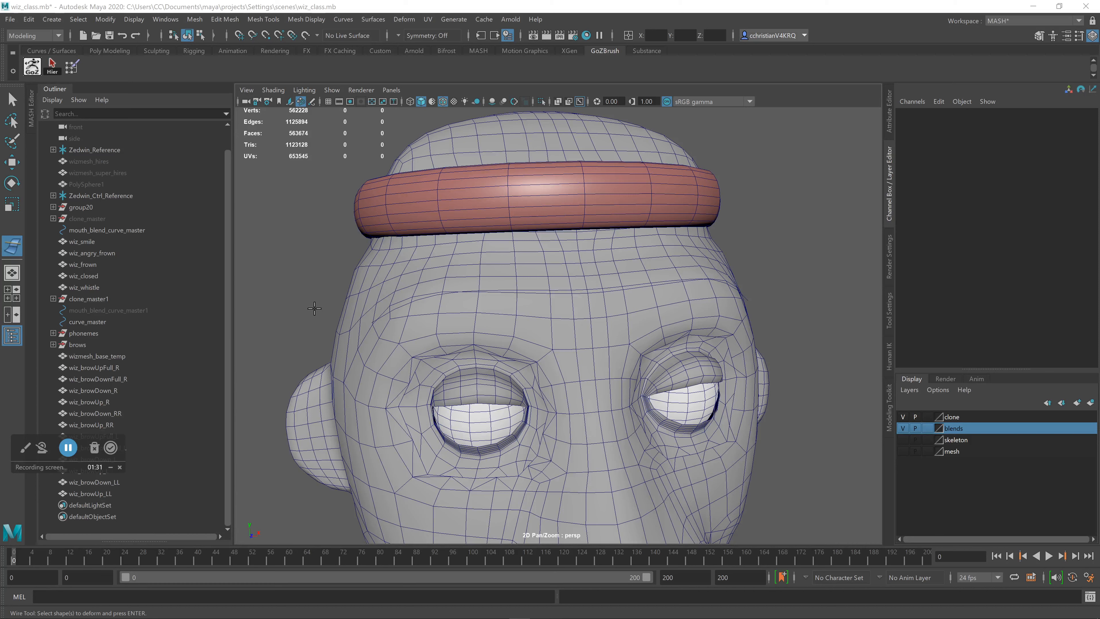
click(645, 261)
key(Return)
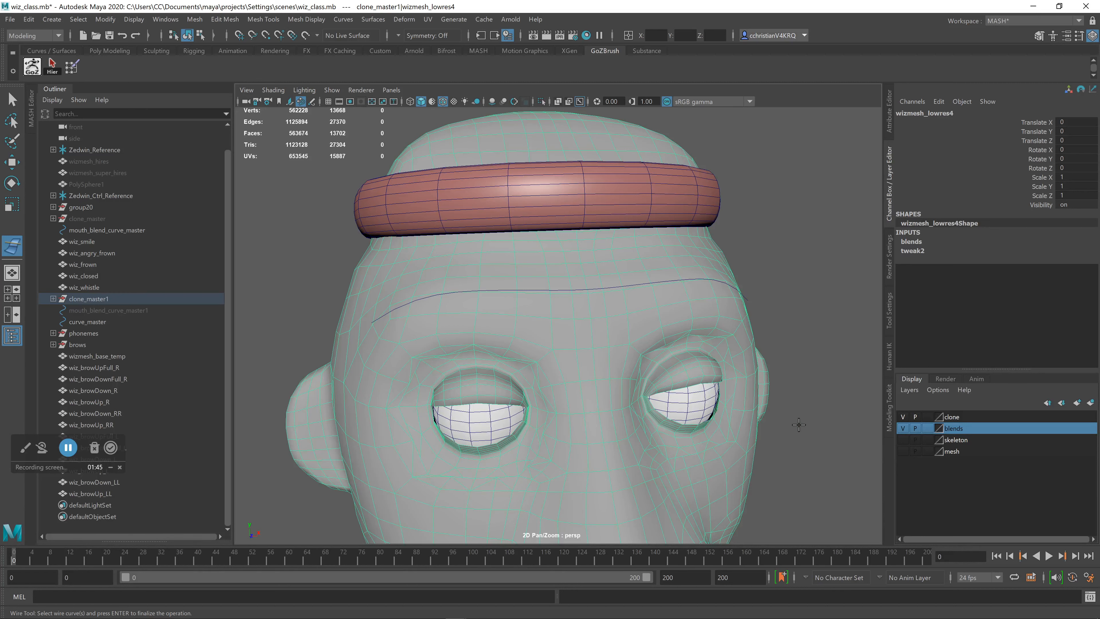
Template the blends layer to assign curve_master as the wire and complete the deformer, and set the layer to reference.
click(927, 428)
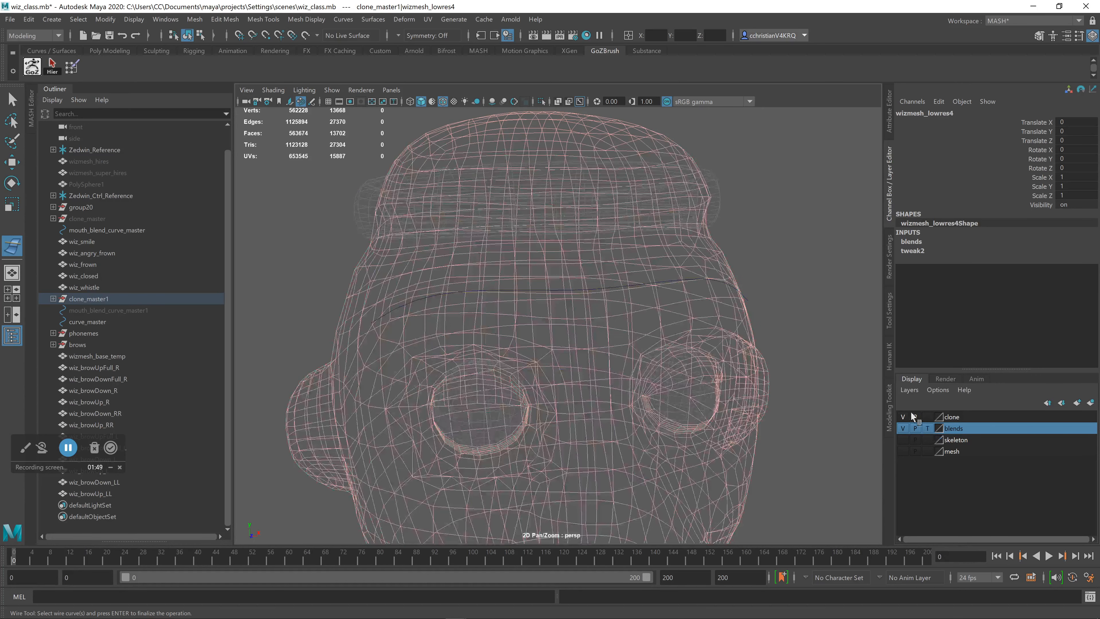
click(539, 289)
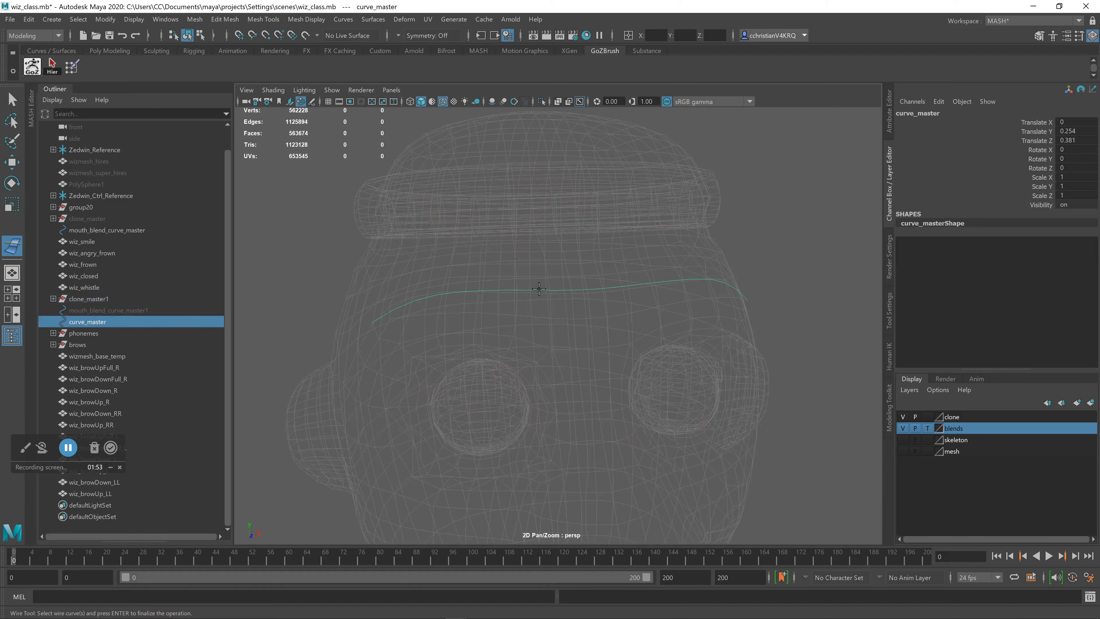
key(Return)
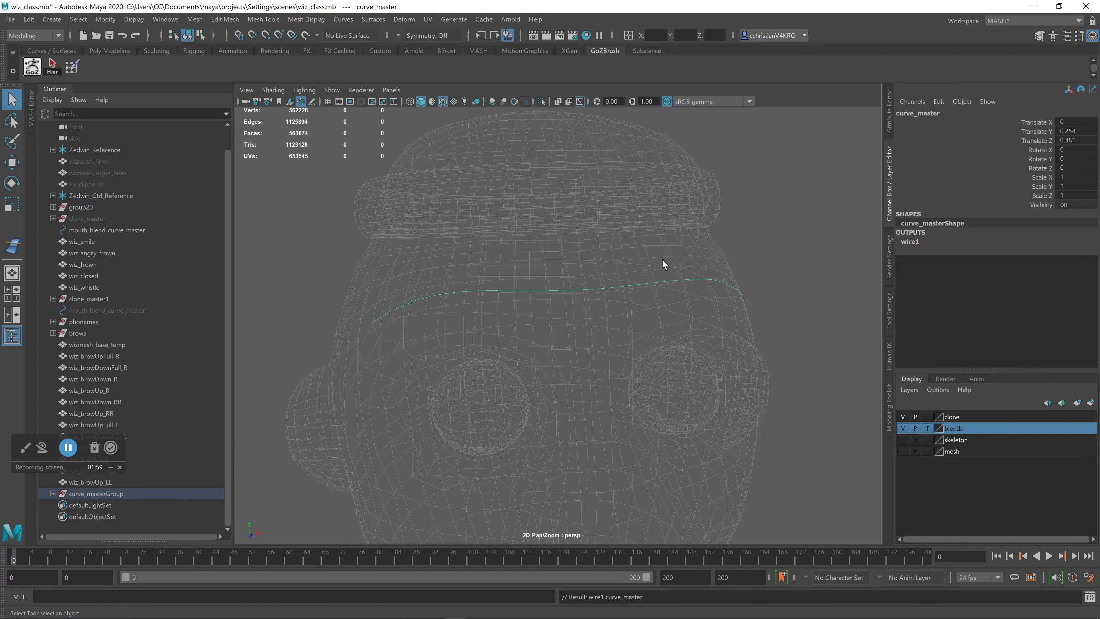
click(927, 428)
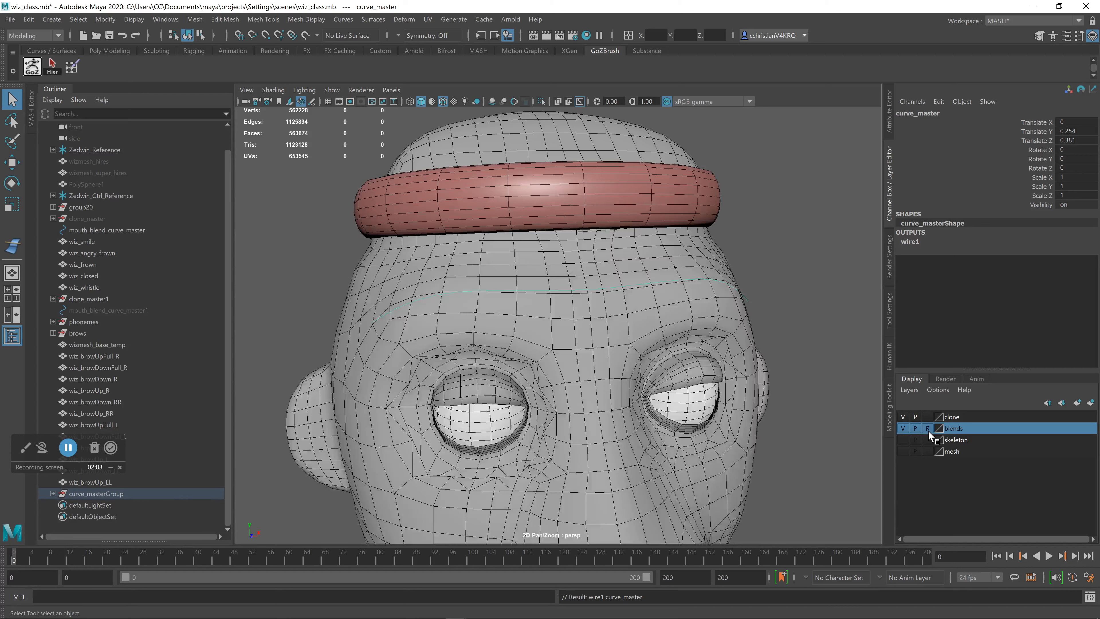
Try raising the forehead curve to a Translate Y of about 0.838 and undo the move.
key(w)
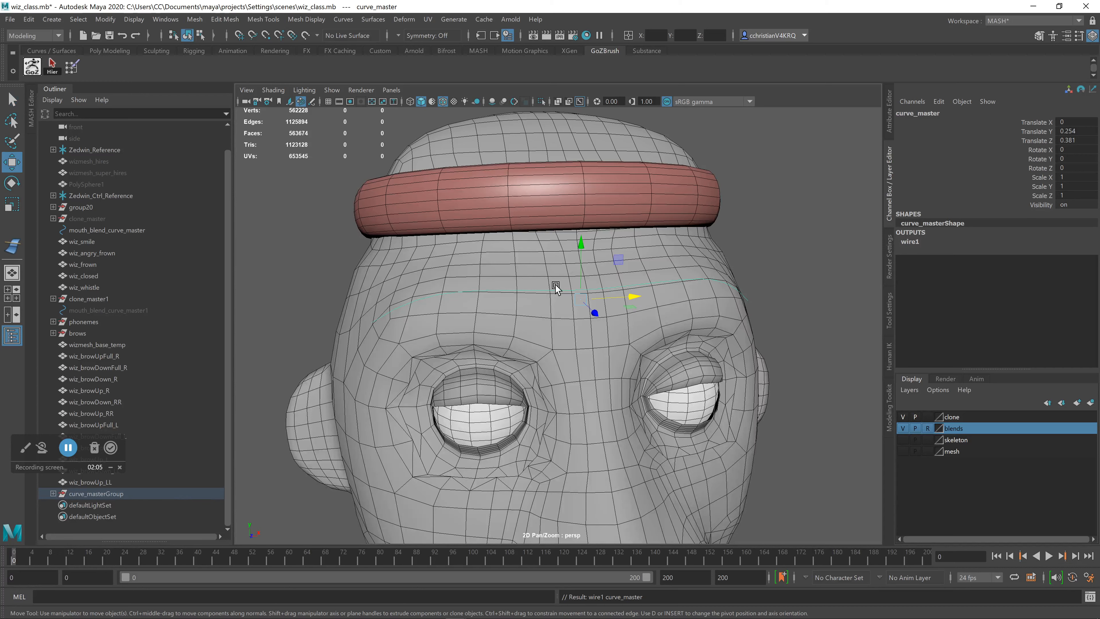
drag(579, 237, 557, 264)
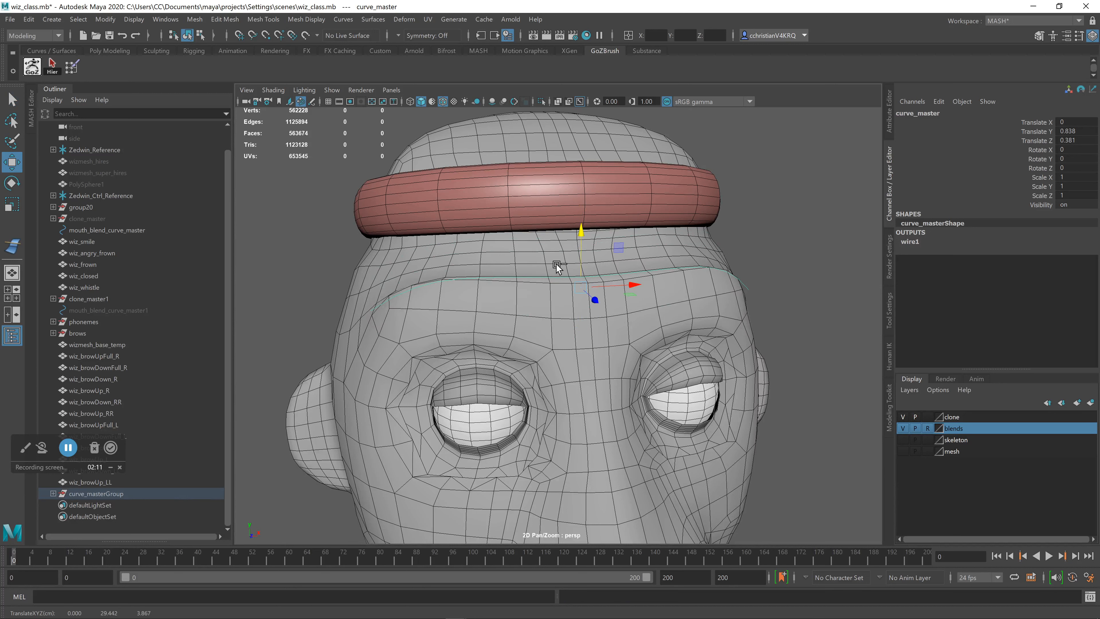
key(ctrl+z)
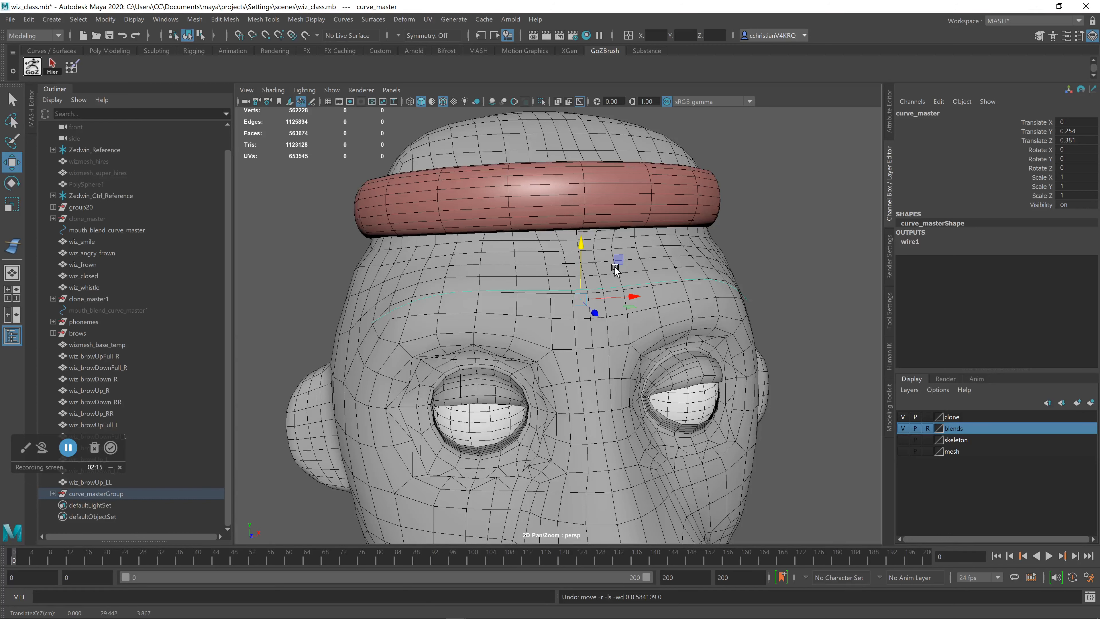
Try scaling the forehead curve horizontally and vertically, undoing each scale.
key(r)
drag(631, 299, 680, 300)
key(ctrl+z)
drag(581, 253, 585, 206)
key(ctrl+z)
alt+drag(645, 438, 602, 397)
alt+middle_drag(601, 397, 622, 439)
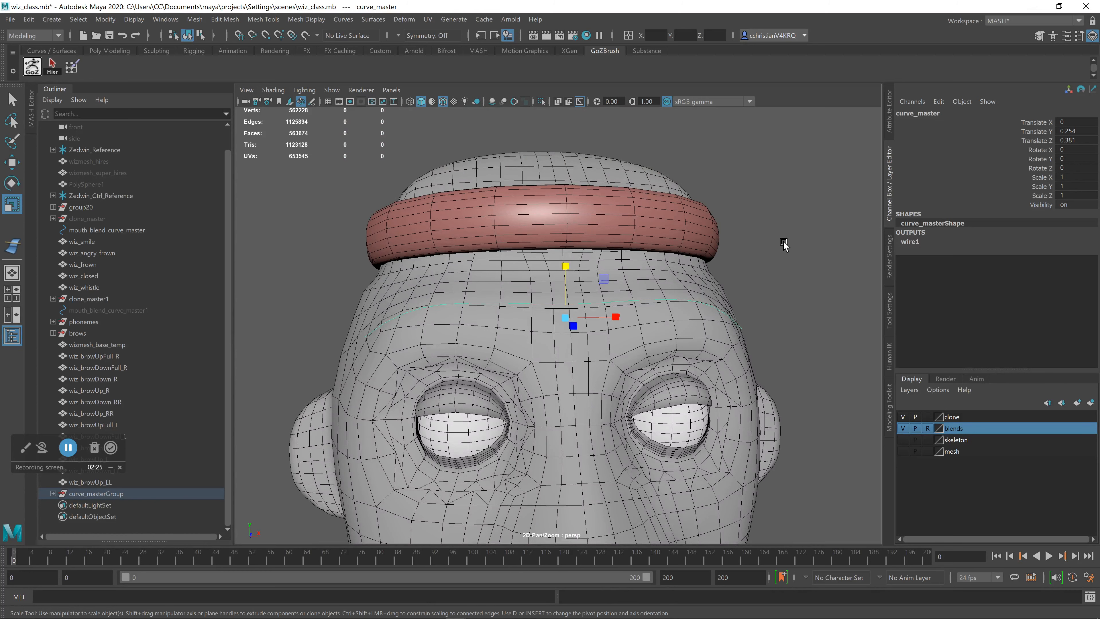
Open the wire1 attributes of the forehead curve and set its dropoff distance to 2.
click(890, 109)
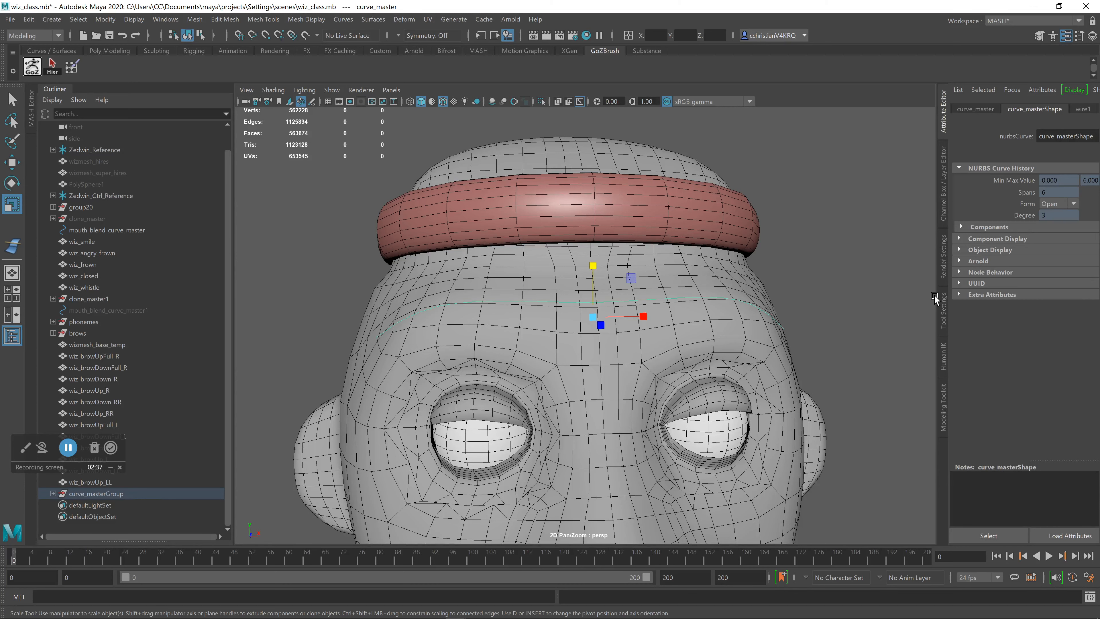
drag(938, 297, 819, 290)
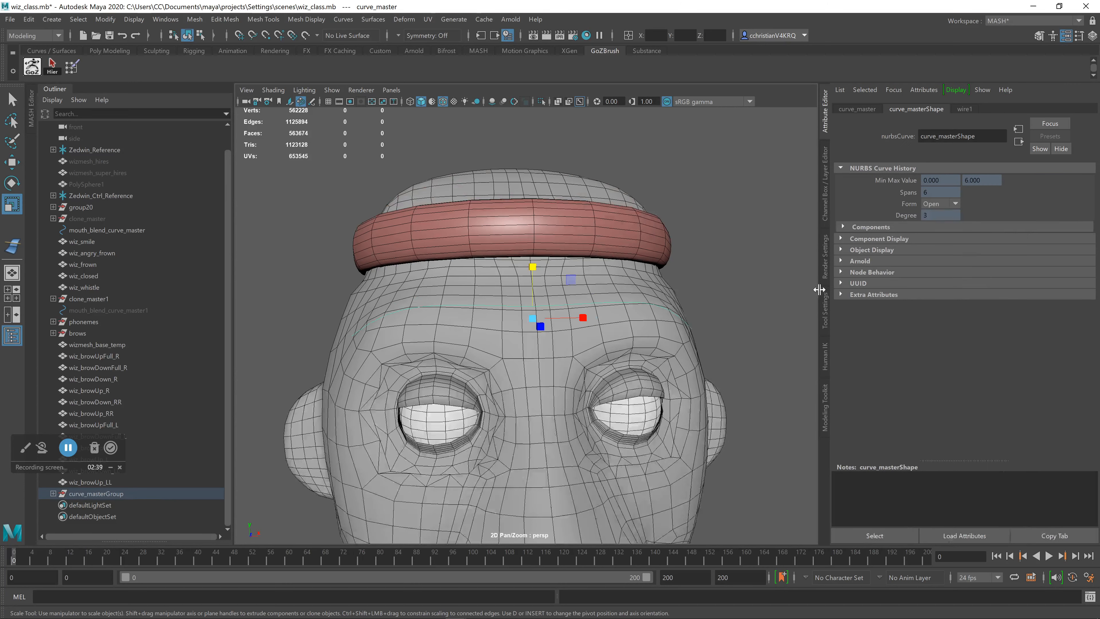
click(963, 110)
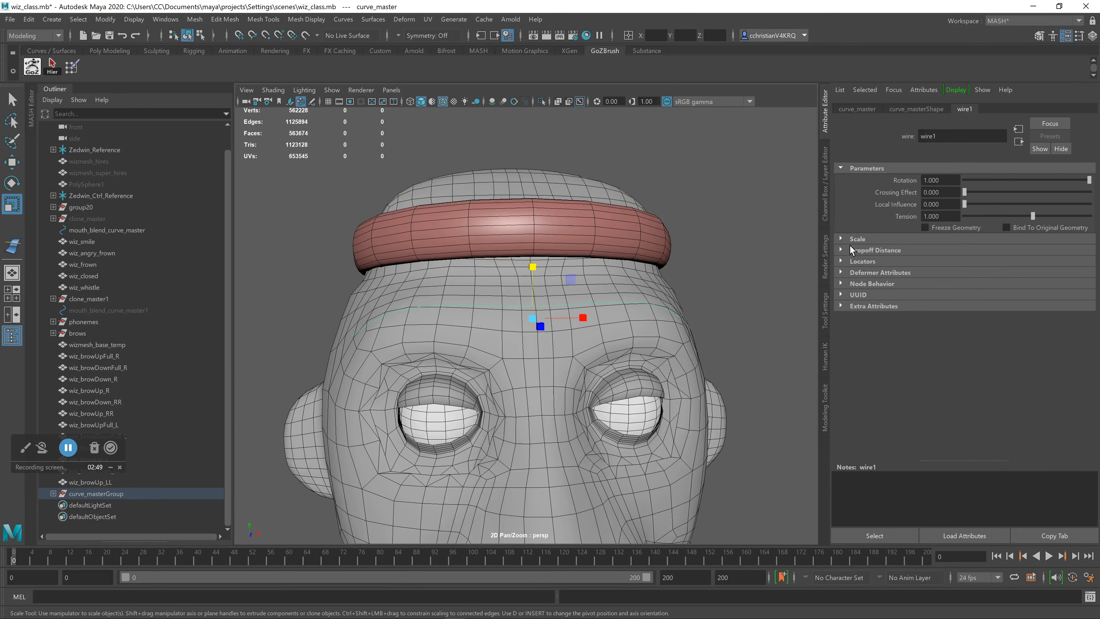
click(840, 251)
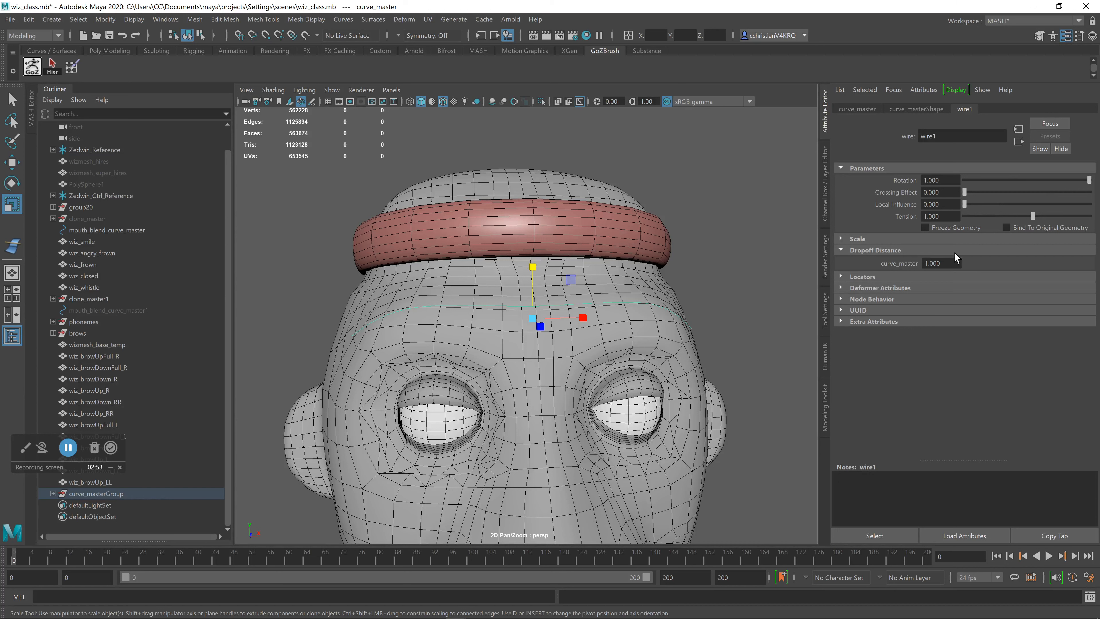
click(939, 263)
text(2)
key(Return)
Reselect the forehead curve, try raising it to test the dropoff on the mesh, and undo the move.
click(679, 323)
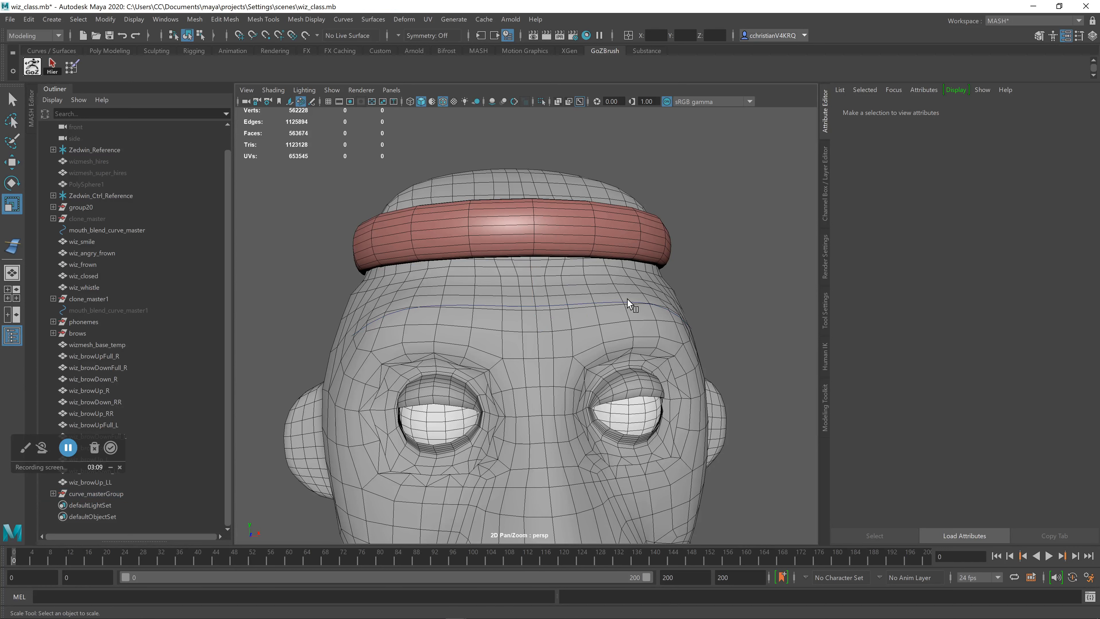
click(591, 302)
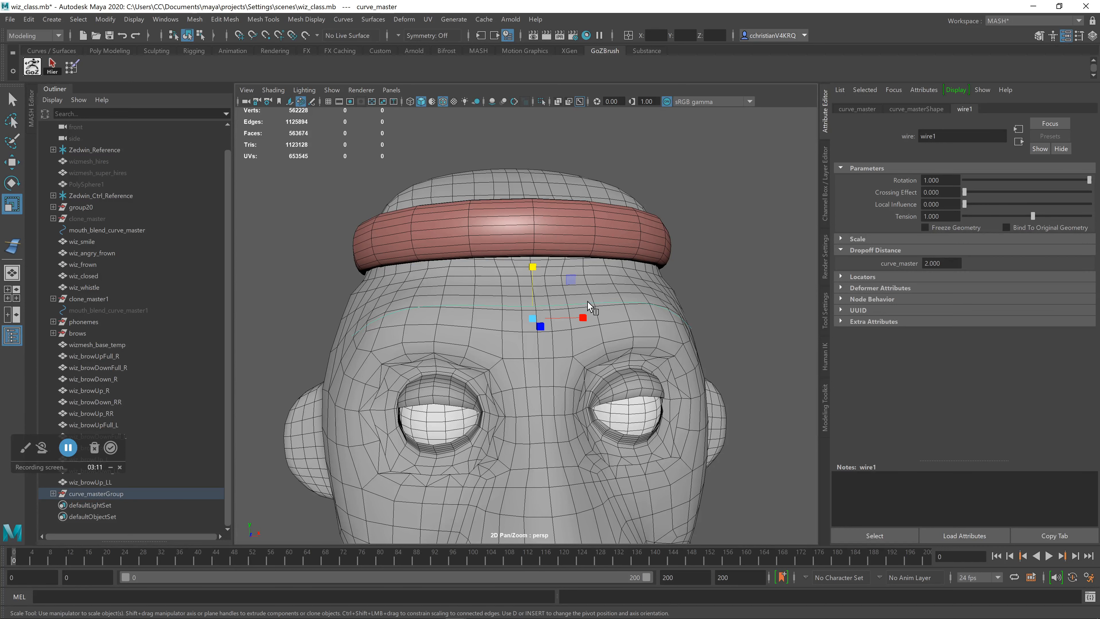
key(w)
drag(532, 264, 518, 228)
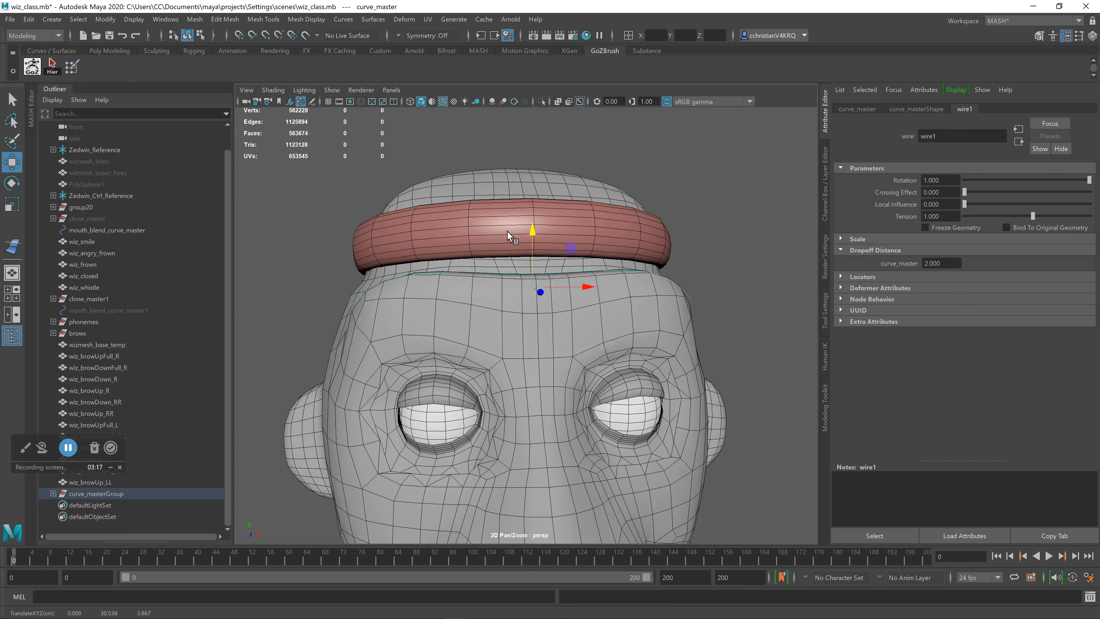
key(ctrl+z)
Set the wire's dropoff distance to 3 and raise the forehead curve to a Translate Y of about 0.873.
click(940, 263)
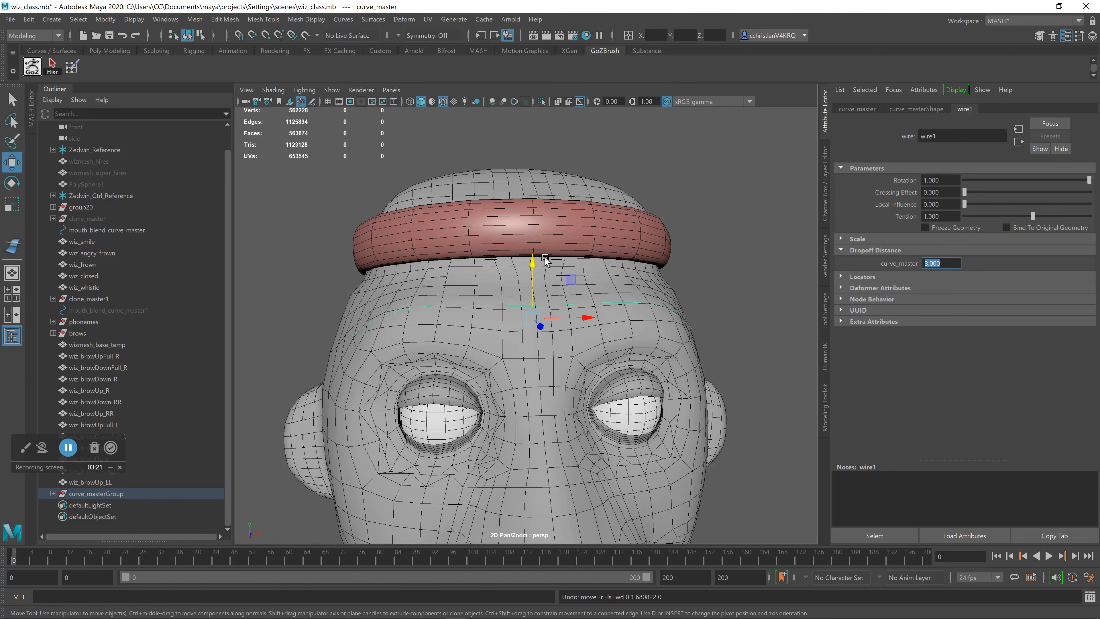
drag(533, 261, 557, 247)
click(824, 202)
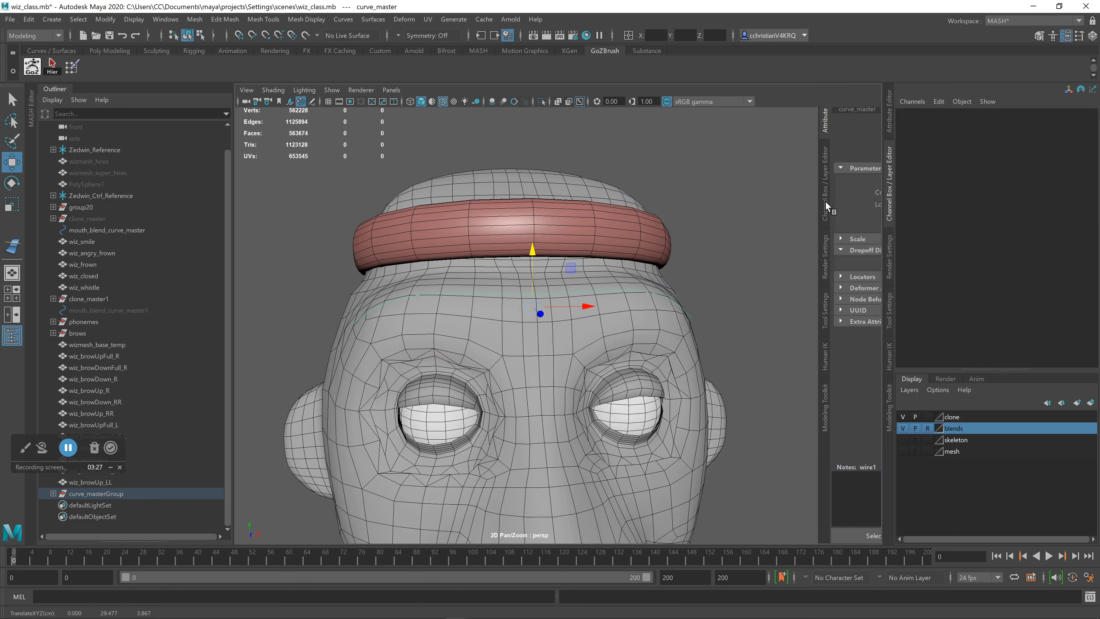
click(927, 428)
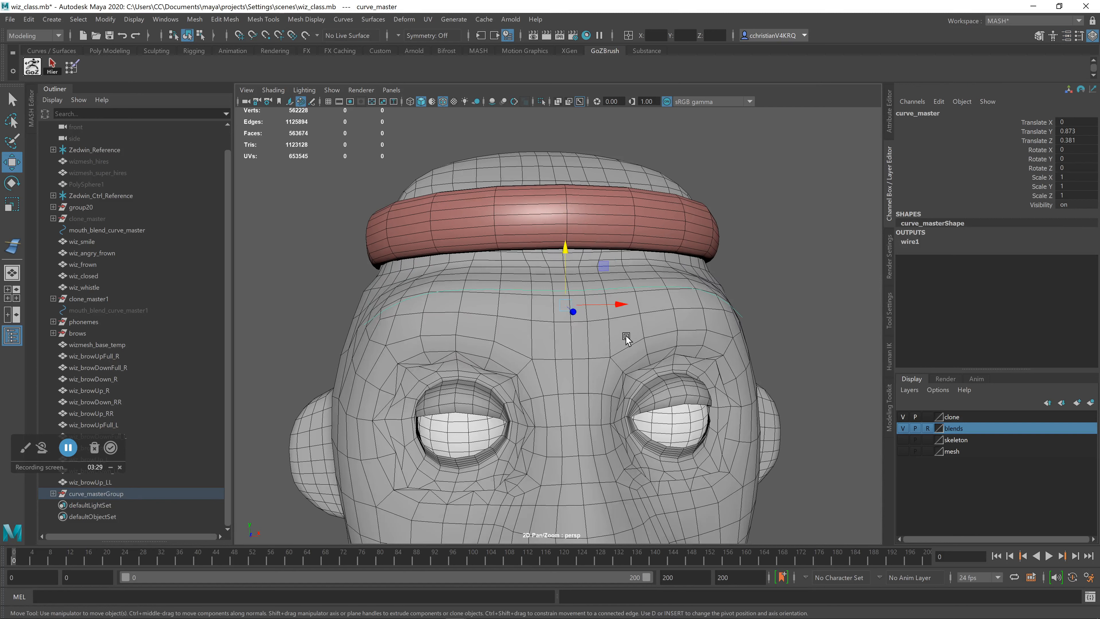
click(927, 428)
Display the forehead curve's control vertices and select CVs 0 to 2 at one end.
right_click(519, 289)
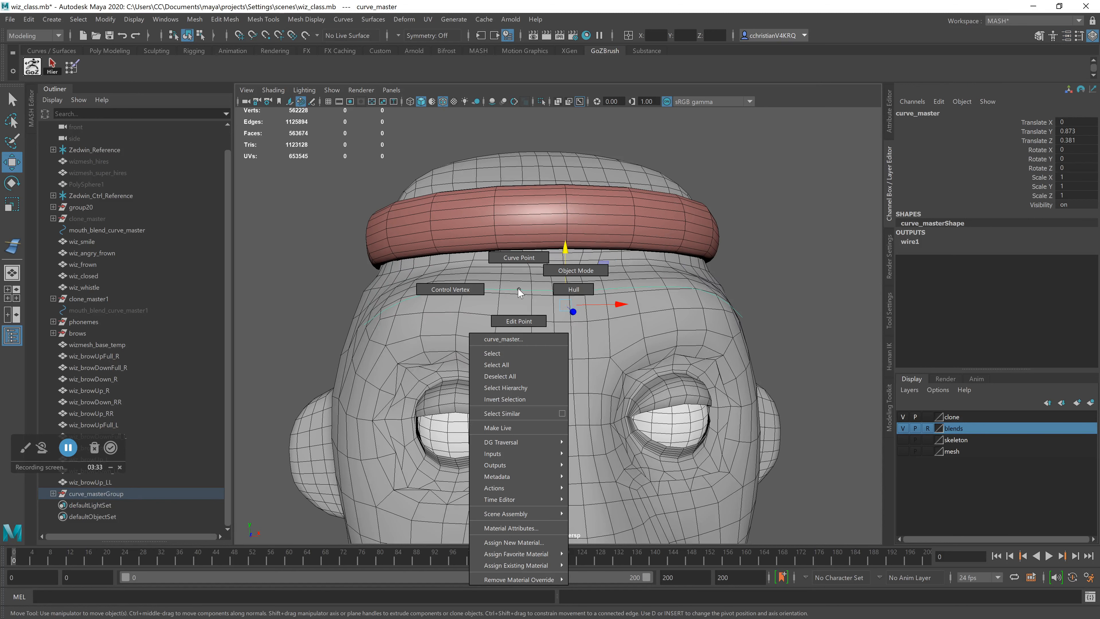
click(478, 296)
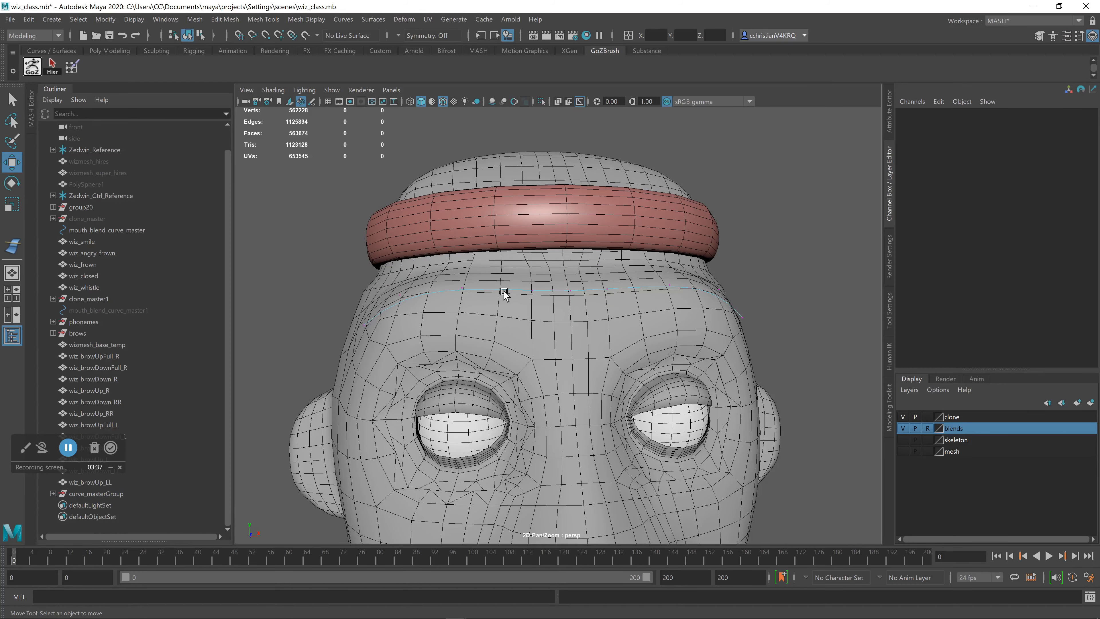
mouse_move(520, 288)
alt+mouse_down()
mouse_move(530, 282)
mouse_move(518, 288)
alt+mouse_up()
drag(318, 268, 476, 329)
Try raising the three selected end control vertices well above the headband and undo the move.
drag(385, 236, 461, 233)
middle_drag(470, 251, 517, 144)
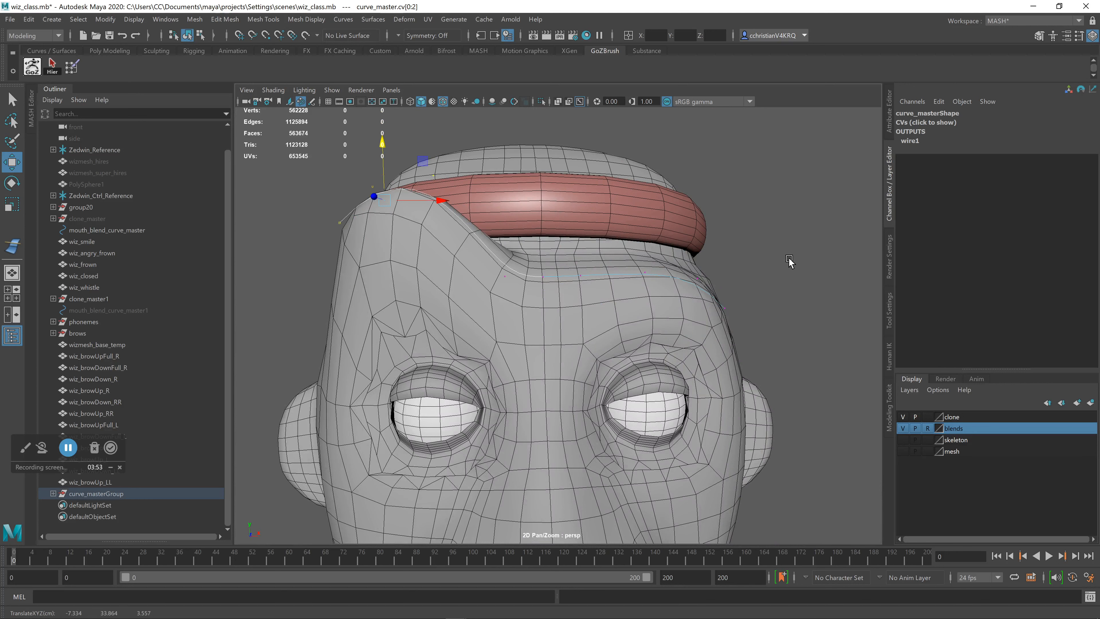
key(ctrl+z)
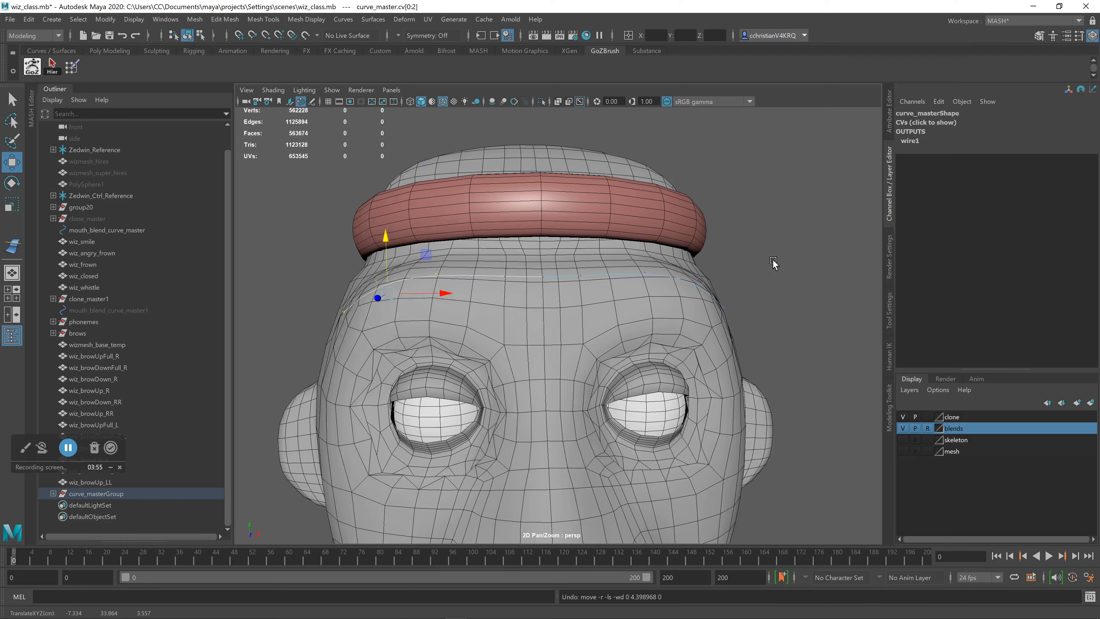
Raise the control vertices on both sides of the forehead curve, leaving the middle low over the nose.
click(550, 271)
drag(540, 236, 548, 154)
alt+right_drag(782, 366, 529, 334)
Set the blends layer back to normal and select the deformed head mesh.
key(q)
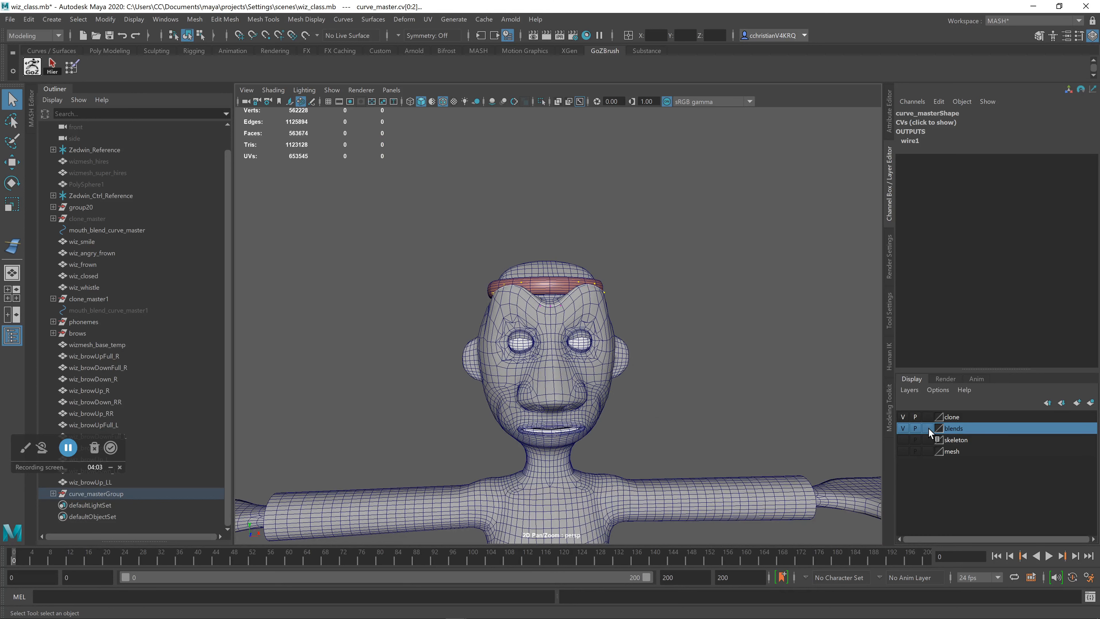
click(604, 333)
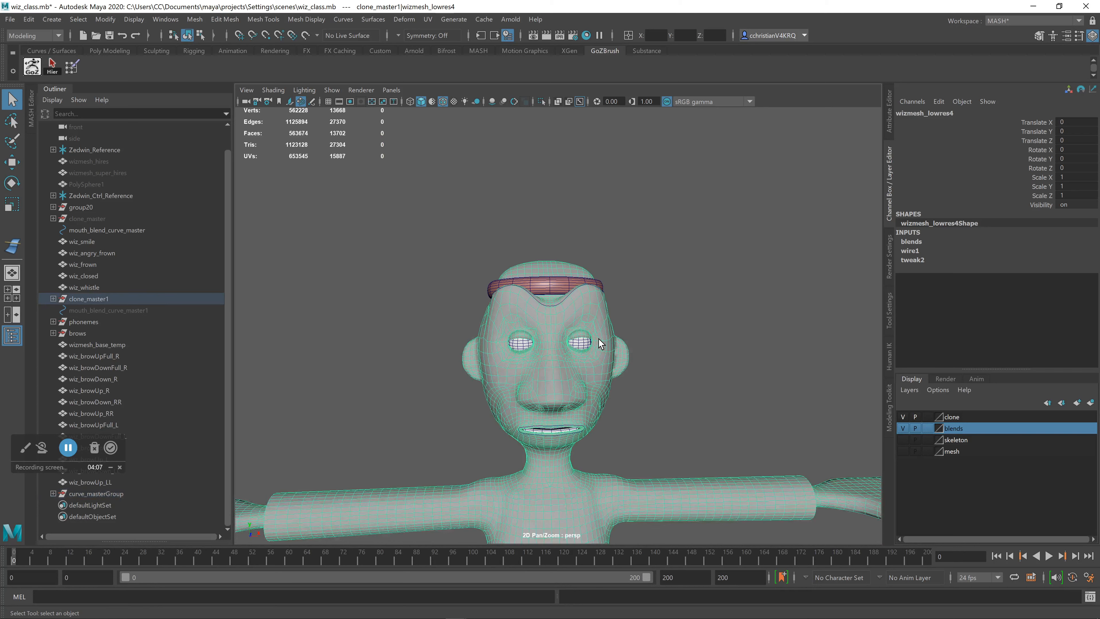
Duplicate the deformed head mesh and move the copy beside the original, to X 60.24 and Y -6.284.
key(ctrl+d)
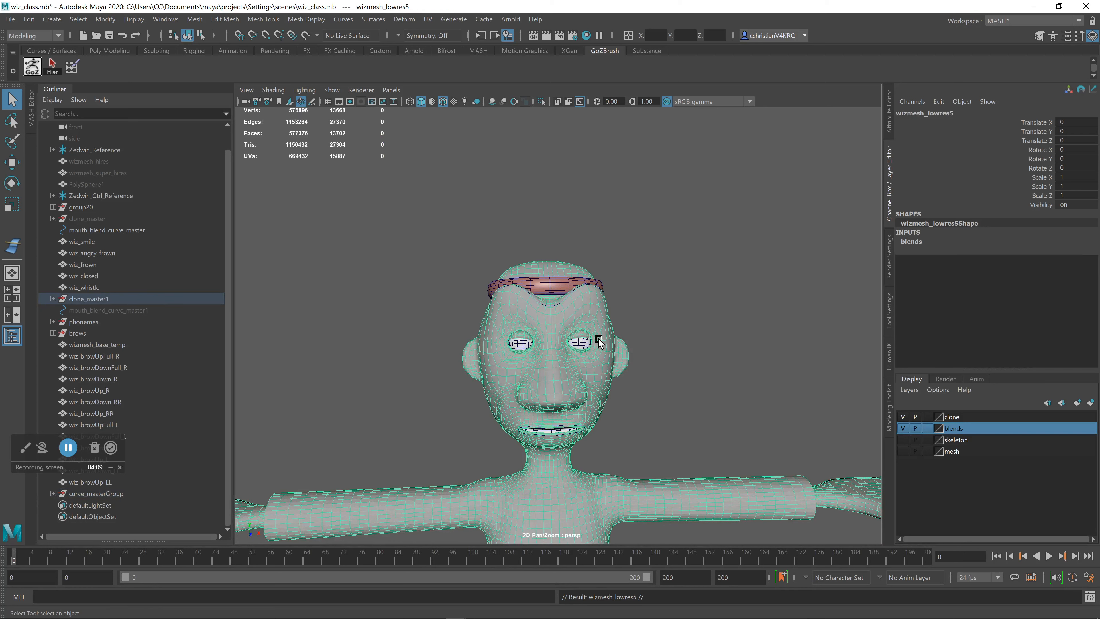
key(w)
alt+right_drag(693, 403, 560, 376)
drag(554, 491, 460, 457)
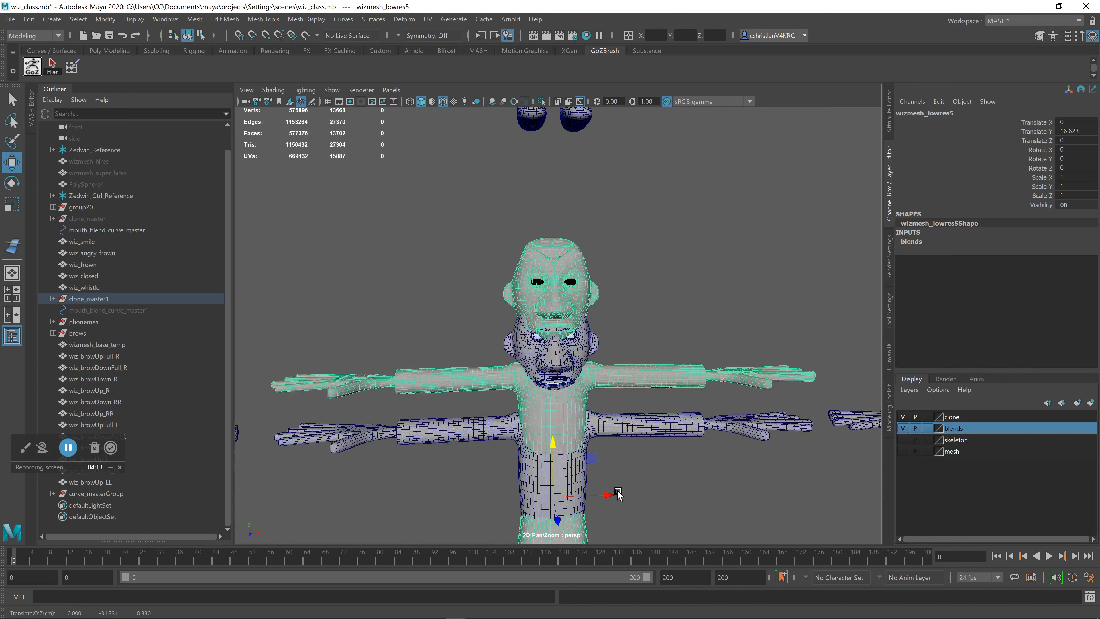
drag(609, 496, 784, 494)
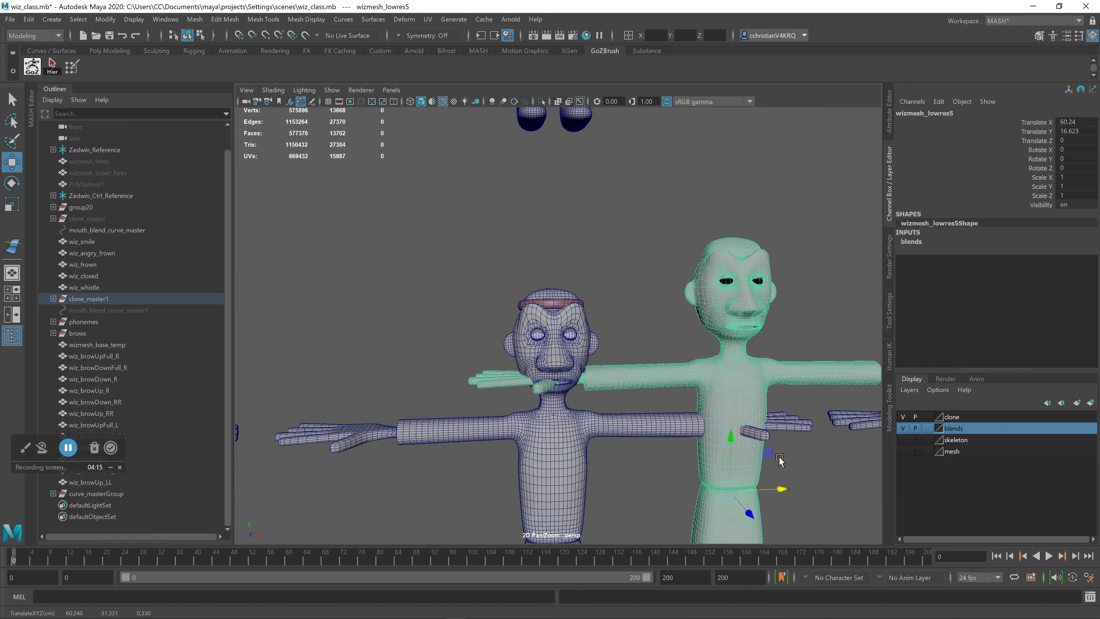
drag(732, 436, 736, 498)
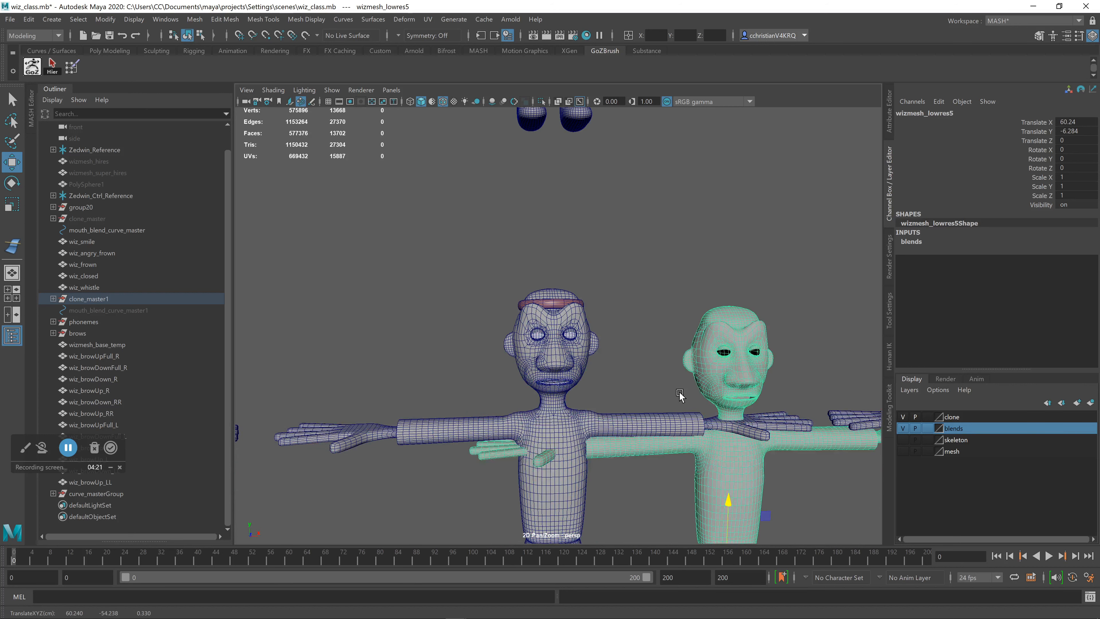
Delete curve_masterGroup to remove the forehead wire curve and its base wire from the original mesh.
scroll(612, 321, up, 4)
alt+right_drag(612, 321, 584, 348)
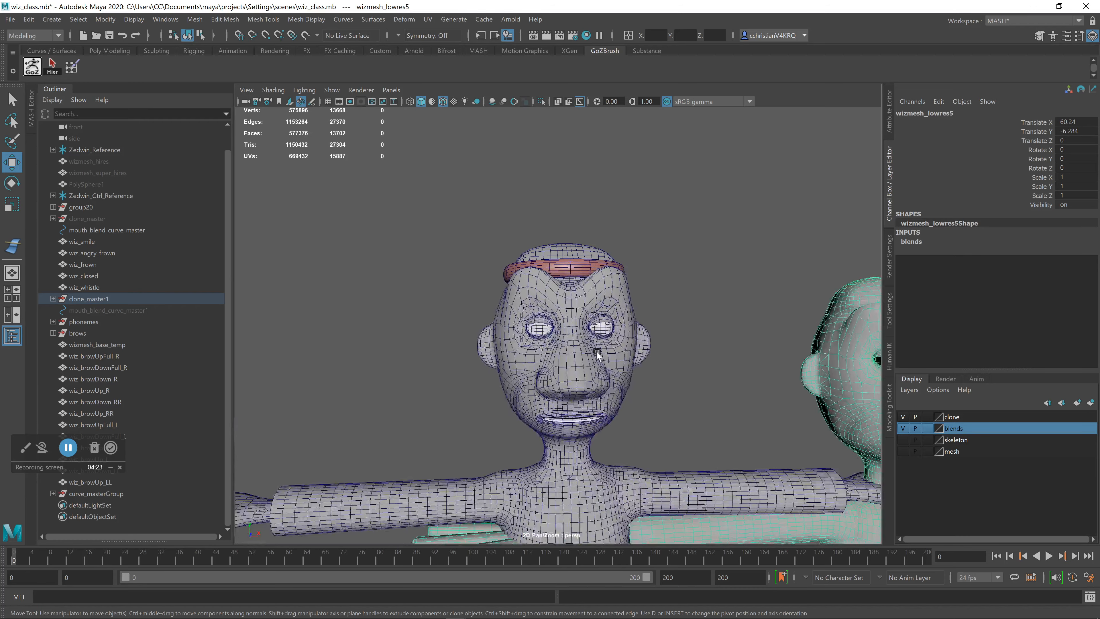
alt+middle_drag(680, 345, 569, 297)
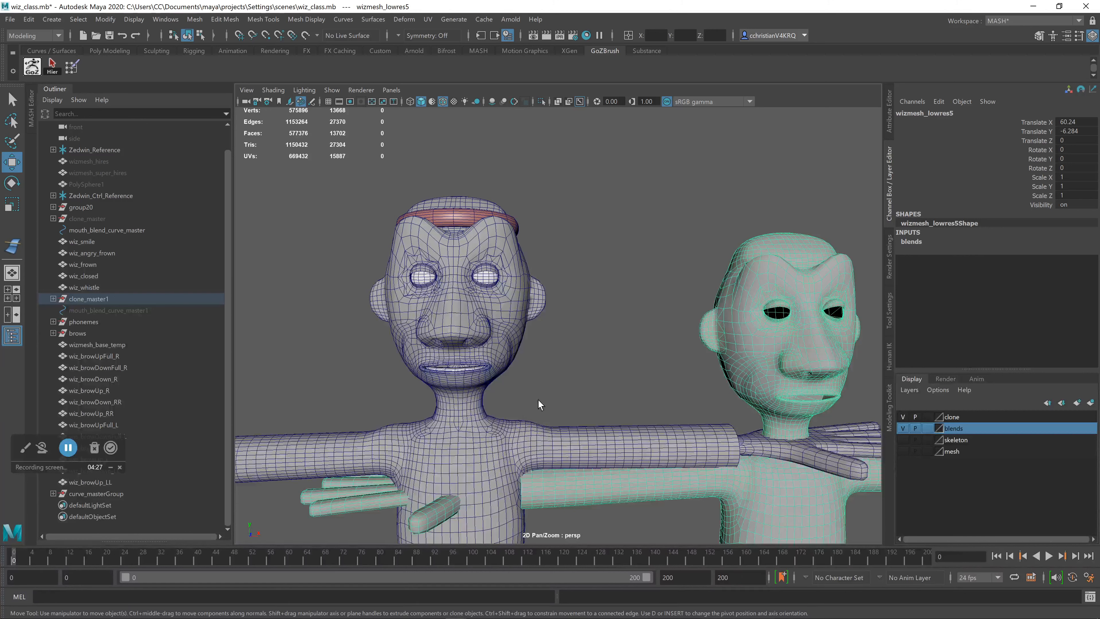
drag(19, 446, 161, 488)
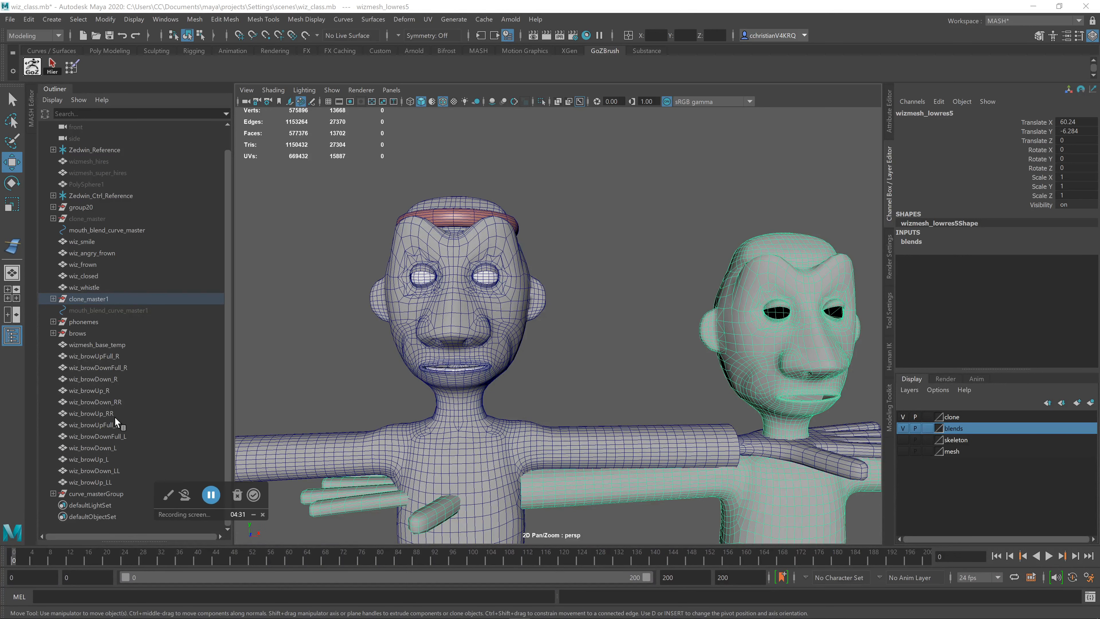
click(53, 493)
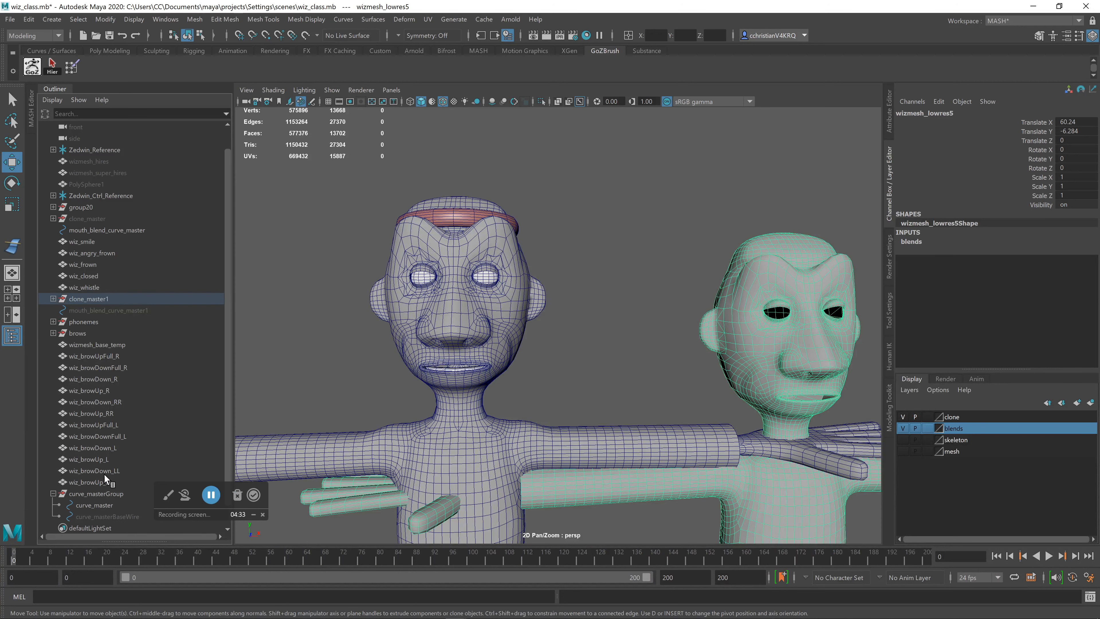
click(112, 472)
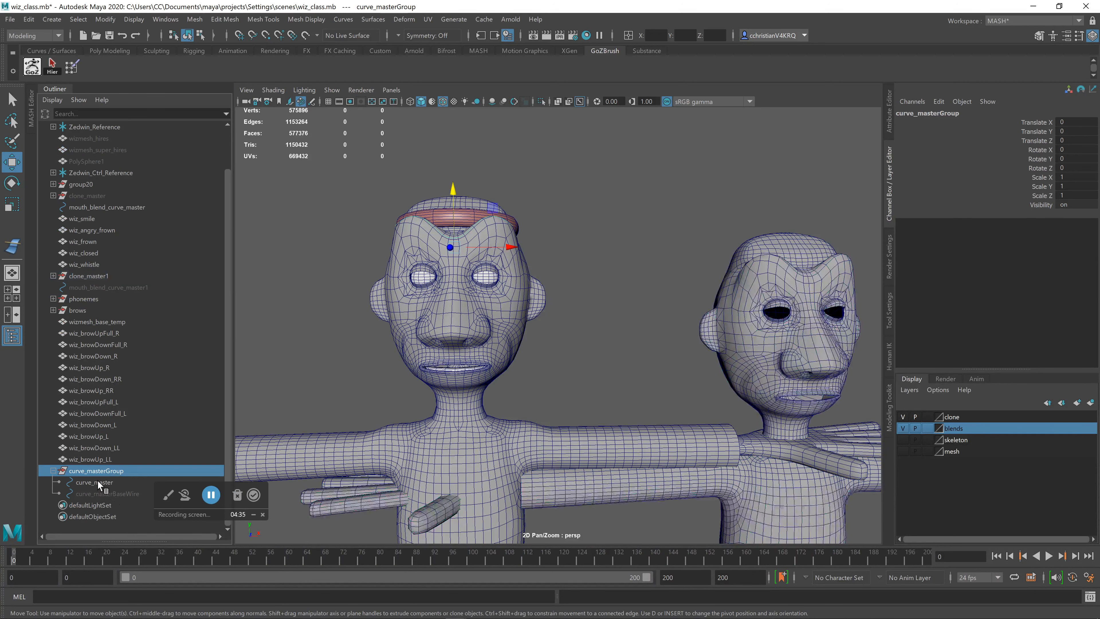
key(Delete)
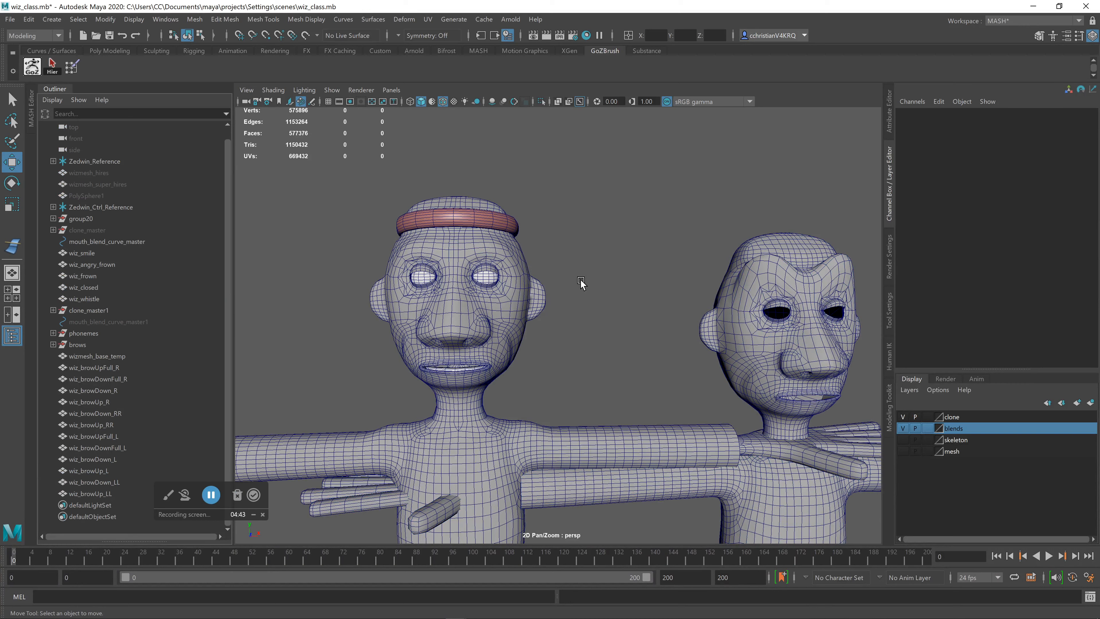
Try to select the mouth curve at the corner of the original head's lips, then clear the selection.
alt+drag(577, 278, 423, 302)
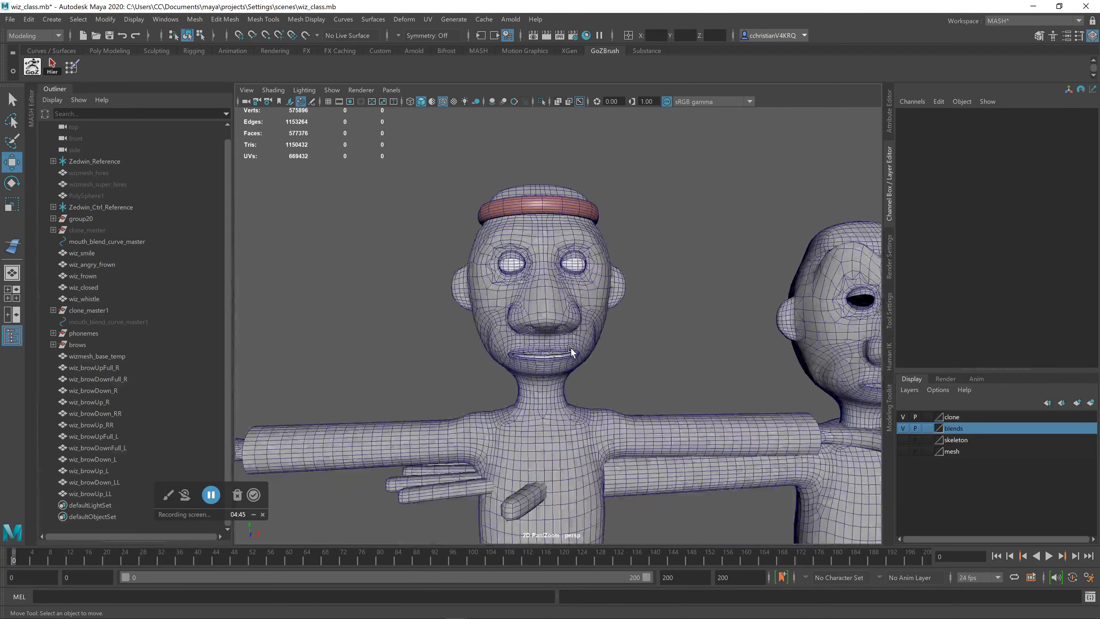
scroll(541, 357, up, 5)
alt+drag(580, 443, 562, 399)
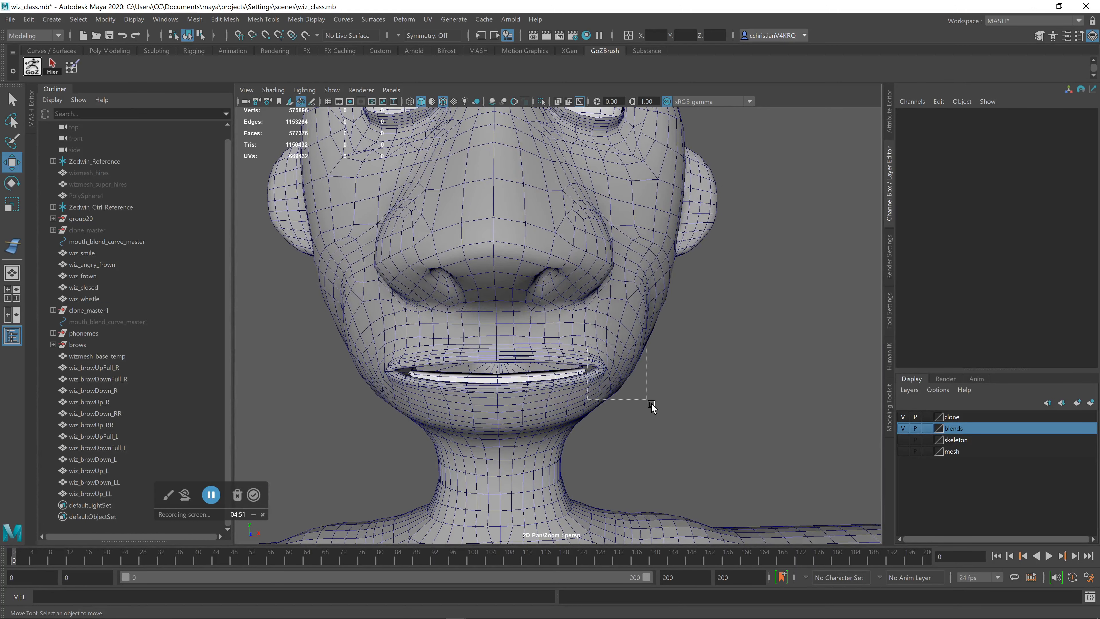
drag(585, 344, 658, 401)
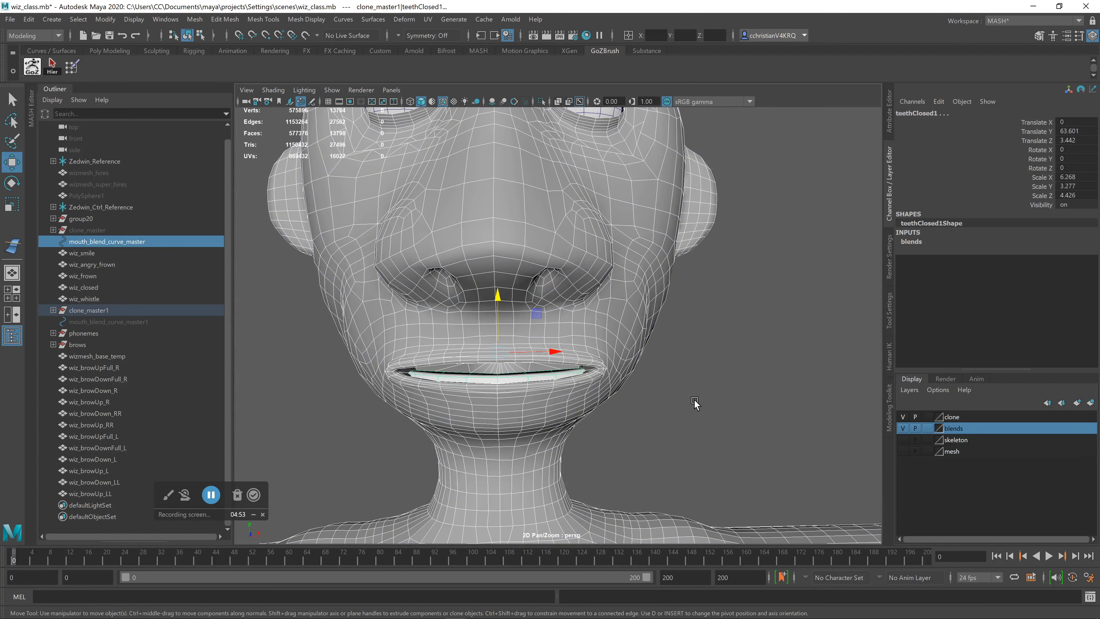
click(645, 369)
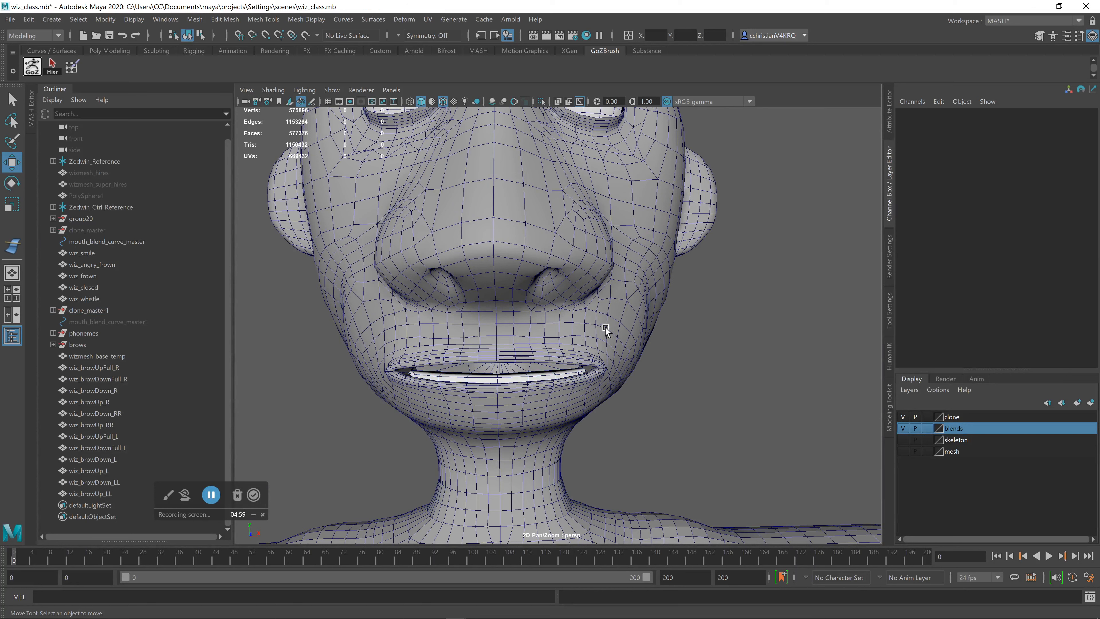
Template the blends layer to select mouth_blend_curve_master around the lips, then switch the layer to reference.
click(927, 428)
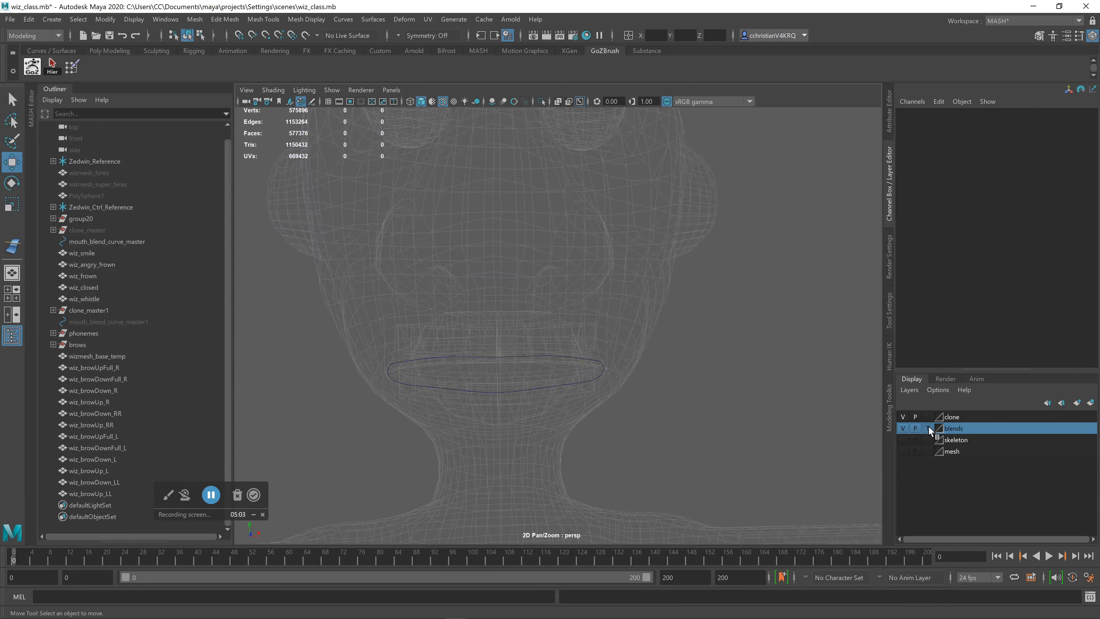
drag(577, 337, 752, 388)
alt+right_drag(752, 388, 559, 428)
click(927, 427)
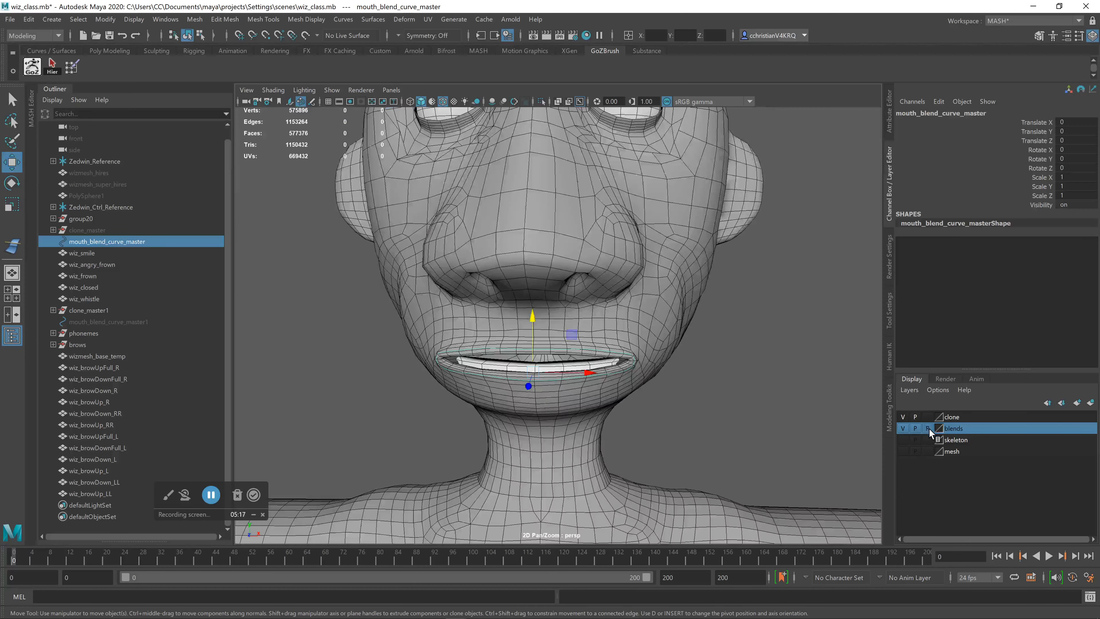
Try raising CVs 0 to 2 of the mouth curve above the upper lip, undo the move and deselect.
mouse_move(692, 384)
alt+right_down()
mouse_move(668, 389)
mouse_move(659, 369)
mouse_move(512, 417)
mouse_move(712, 353)
alt+right_up()
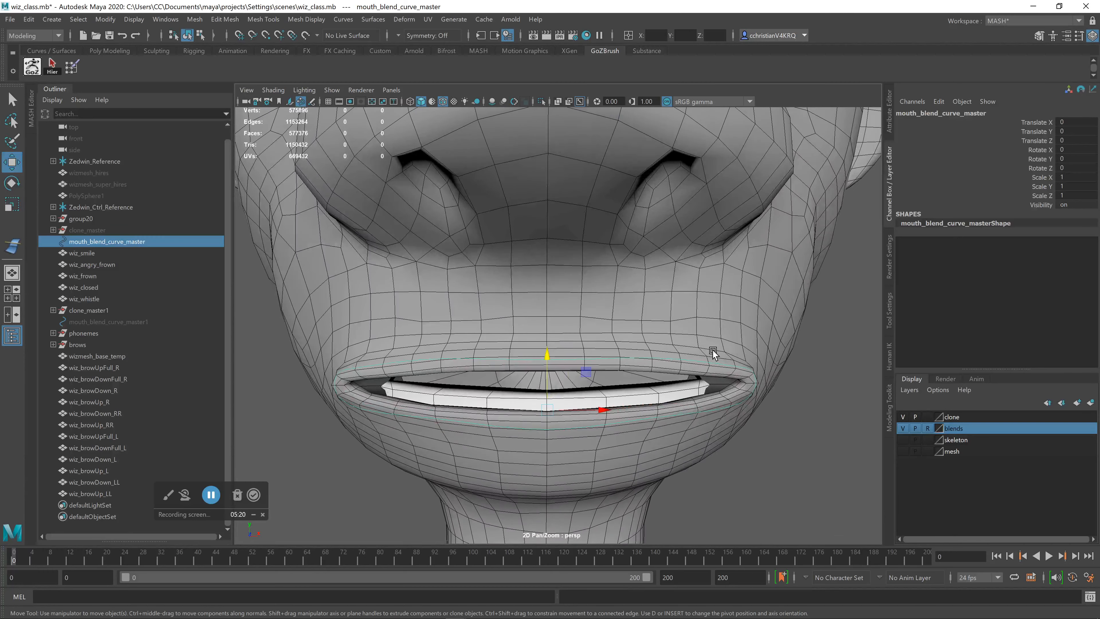
right_click(692, 360)
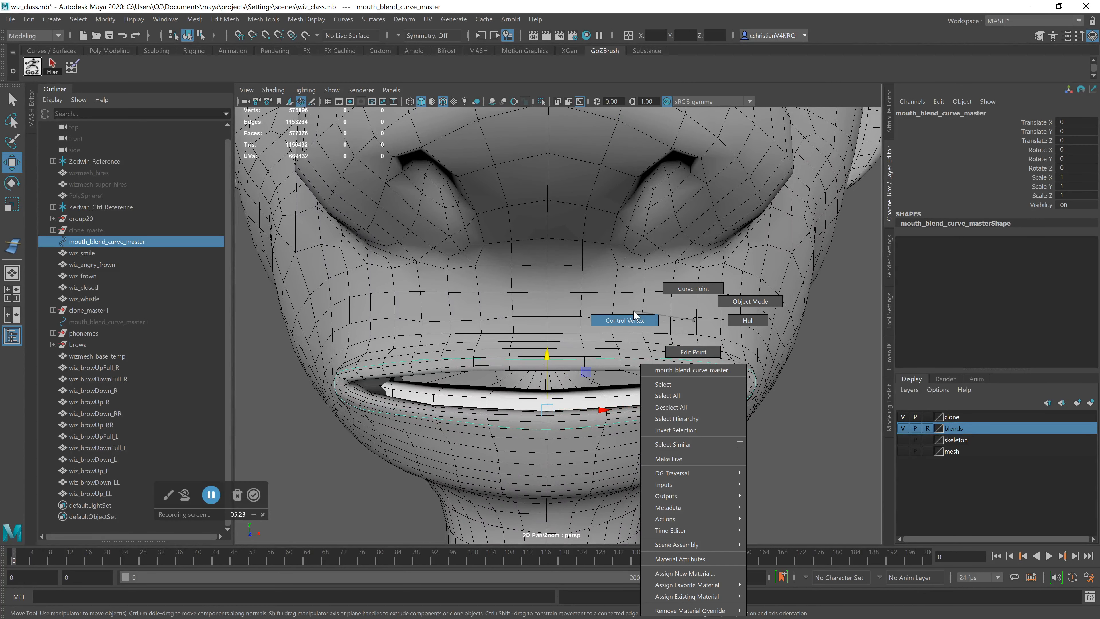
click(627, 320)
drag(410, 328, 673, 382)
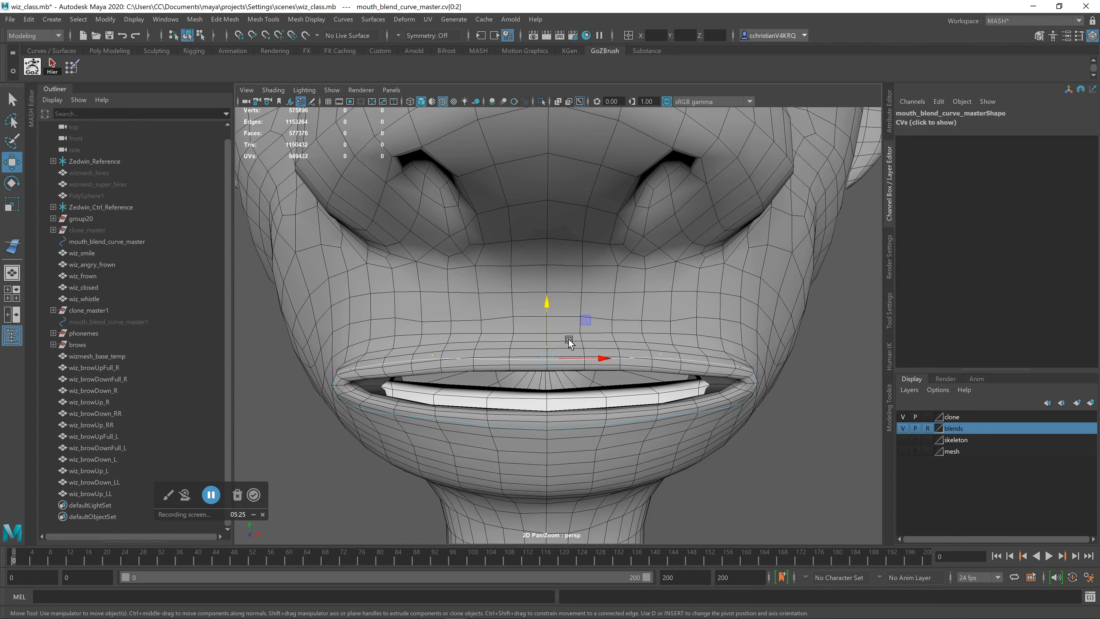
drag(547, 310, 549, 251)
key(ctrl+z)
key(q)
click(807, 346)
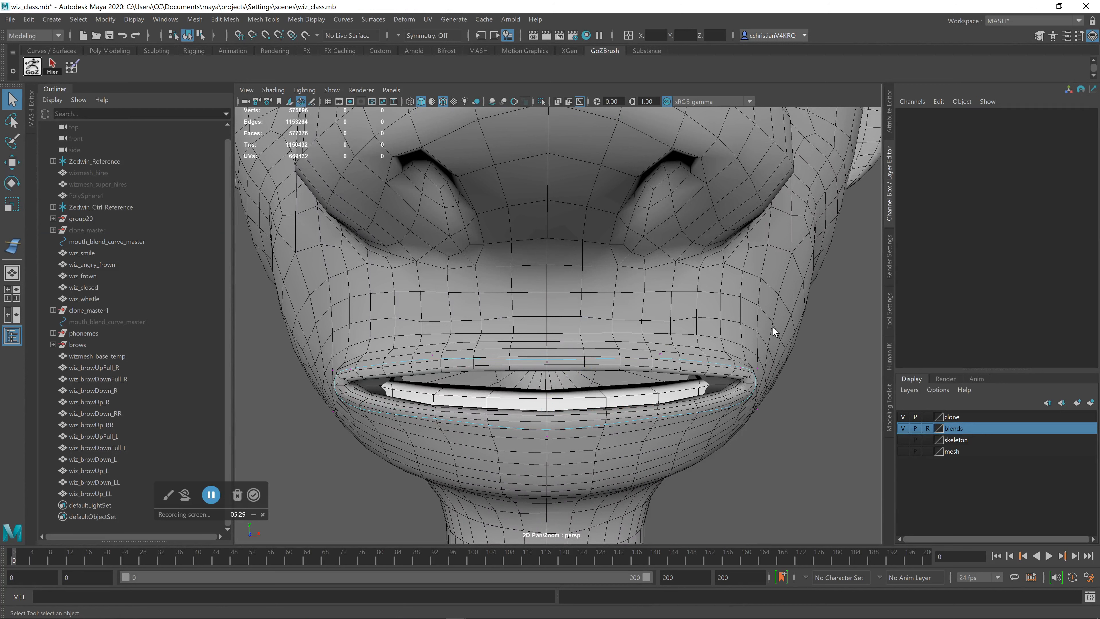
Set the blends layer back to normal with nothing selected.
click(927, 428)
click(764, 317)
click(790, 420)
scroll(774, 404, down, 3)
alt+middle_drag(724, 194, 727, 232)
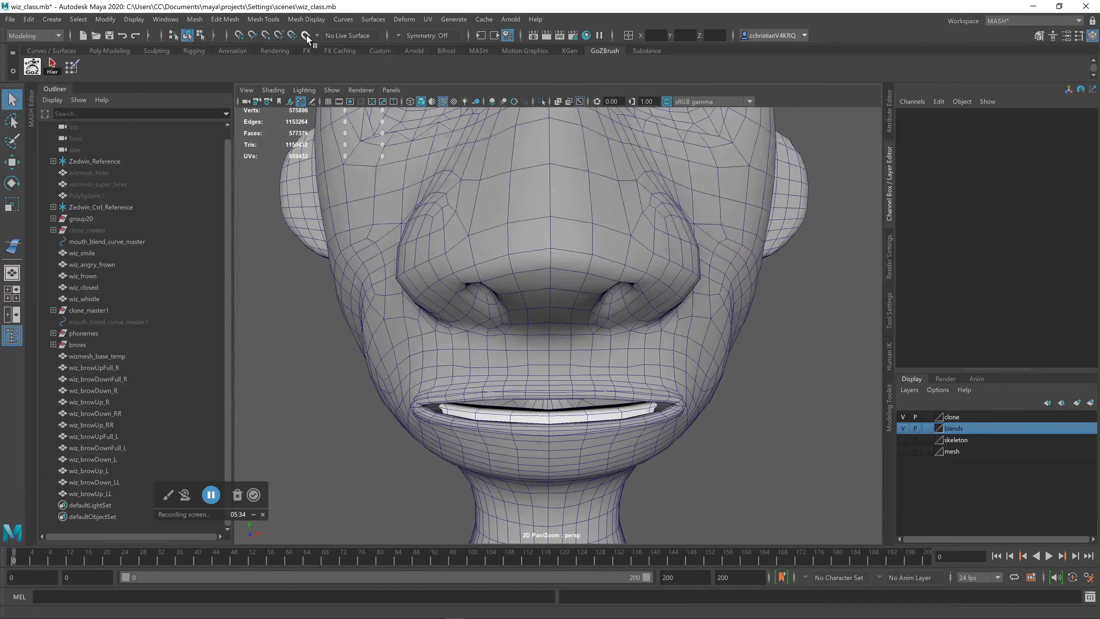
Create a Wire deformer on the head mesh driven by mouth_blend_curve_master, referencing the blends layer to pick the curve.
click(404, 20)
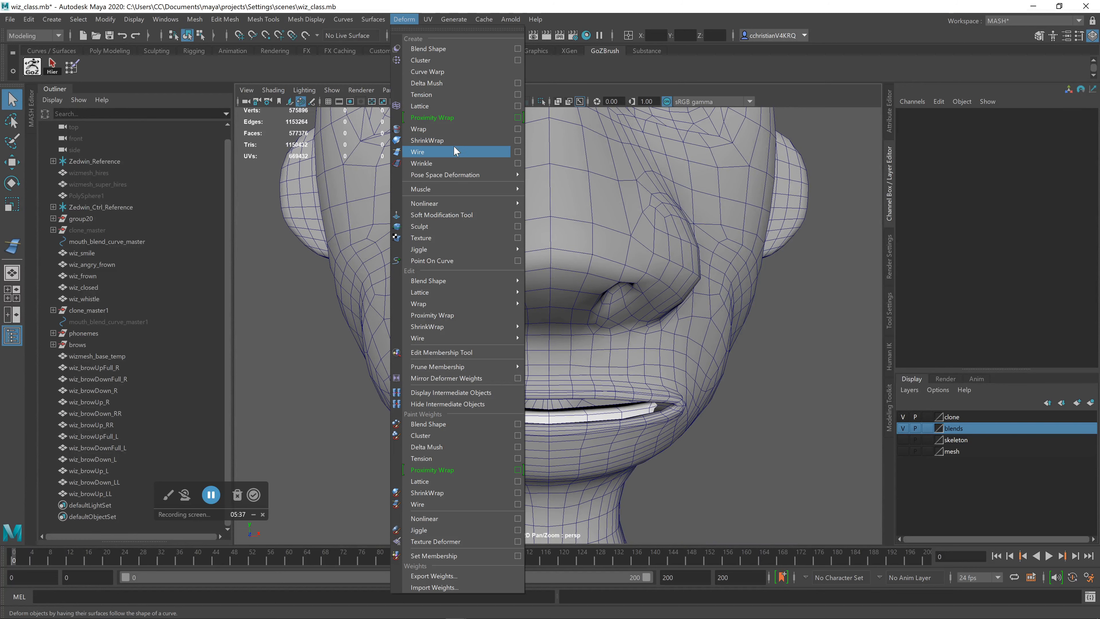
click(458, 153)
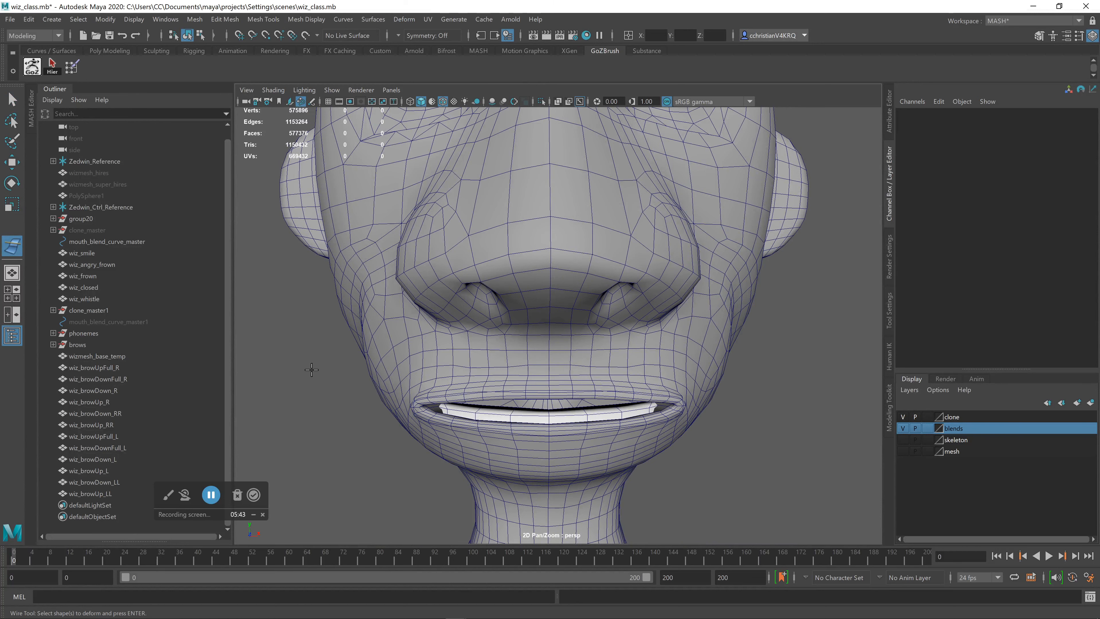
click(352, 250)
key(Return)
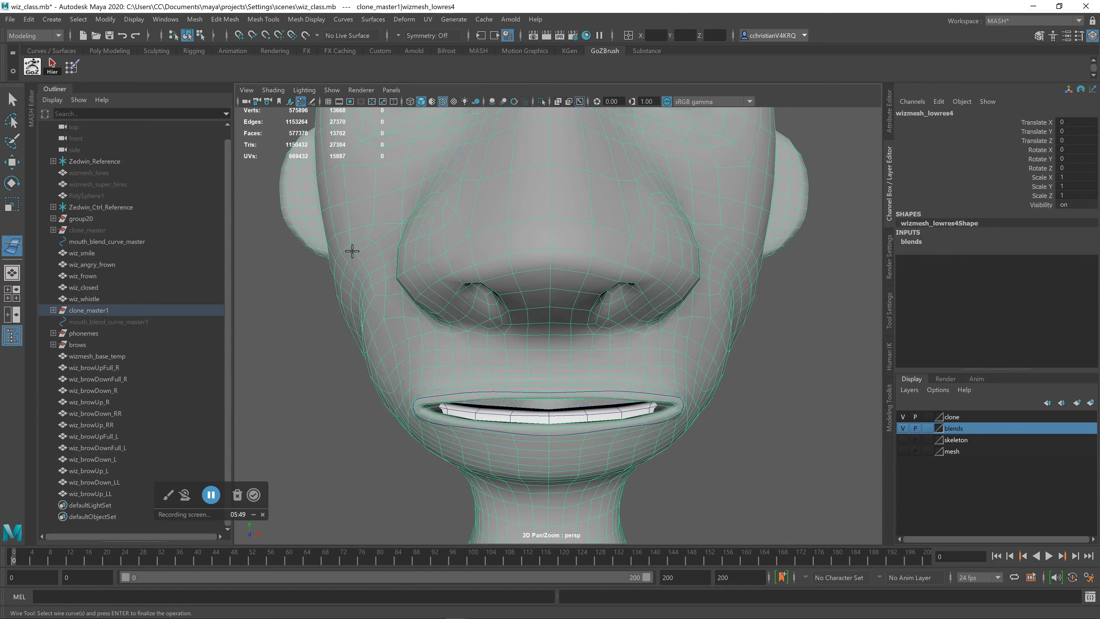
click(927, 428)
click(927, 428)
click(646, 392)
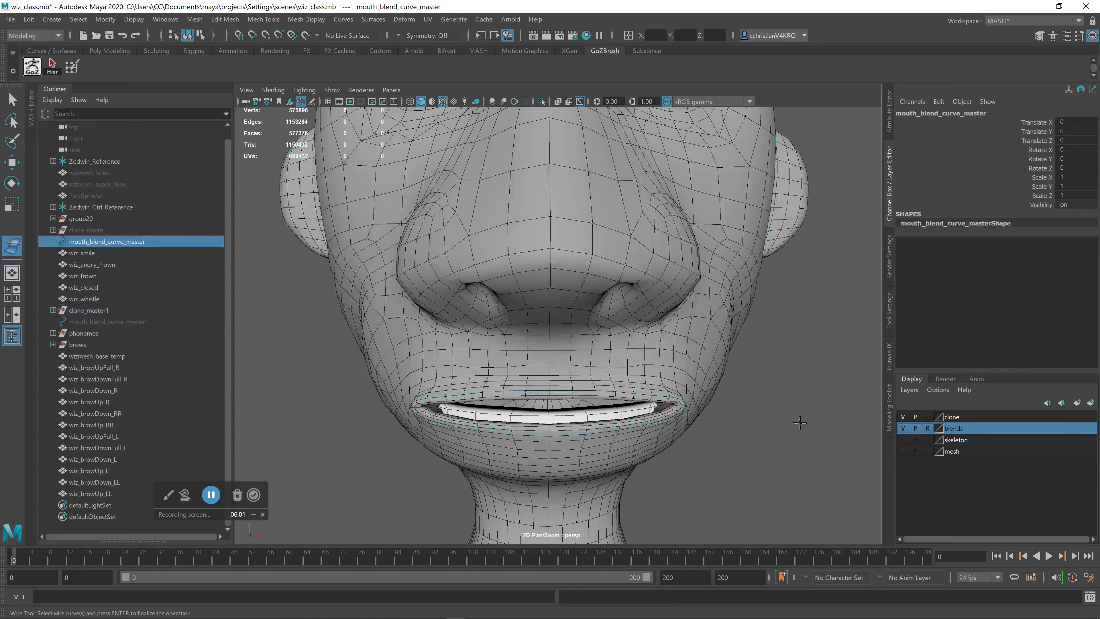
key(Return)
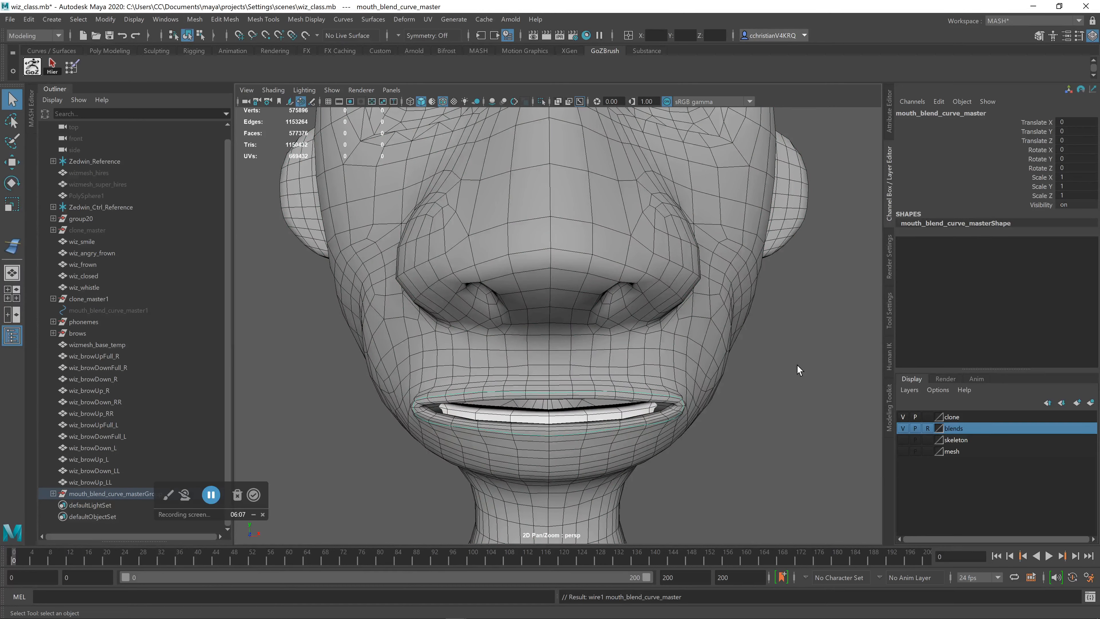
Set the wire1 deformer's dropoff distance to 3.
click(889, 110)
click(932, 263)
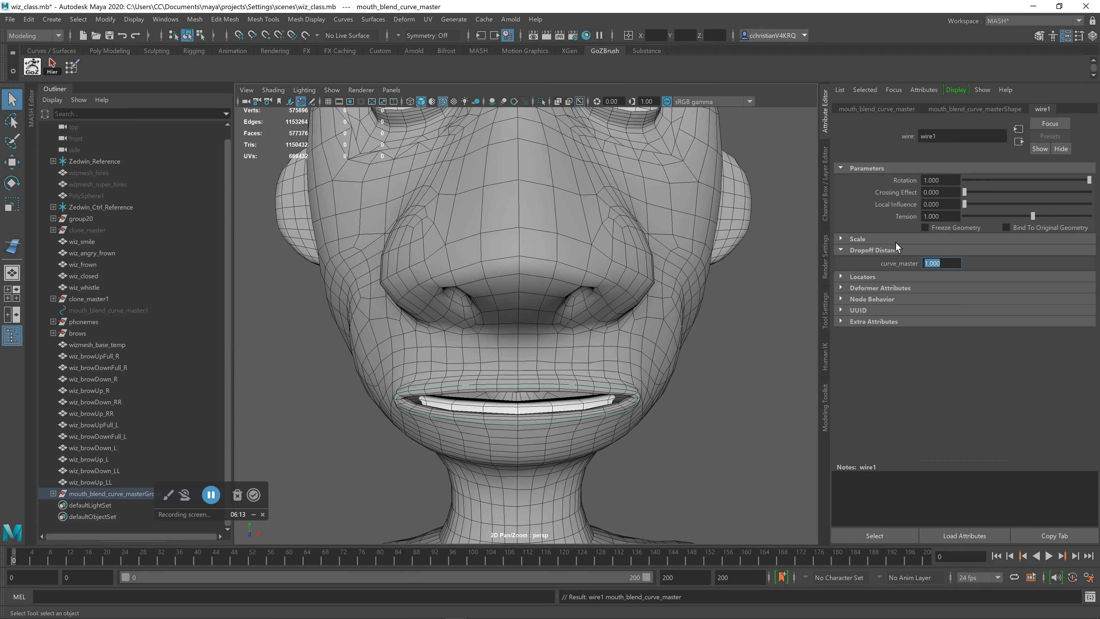
text(3)
key(Return)
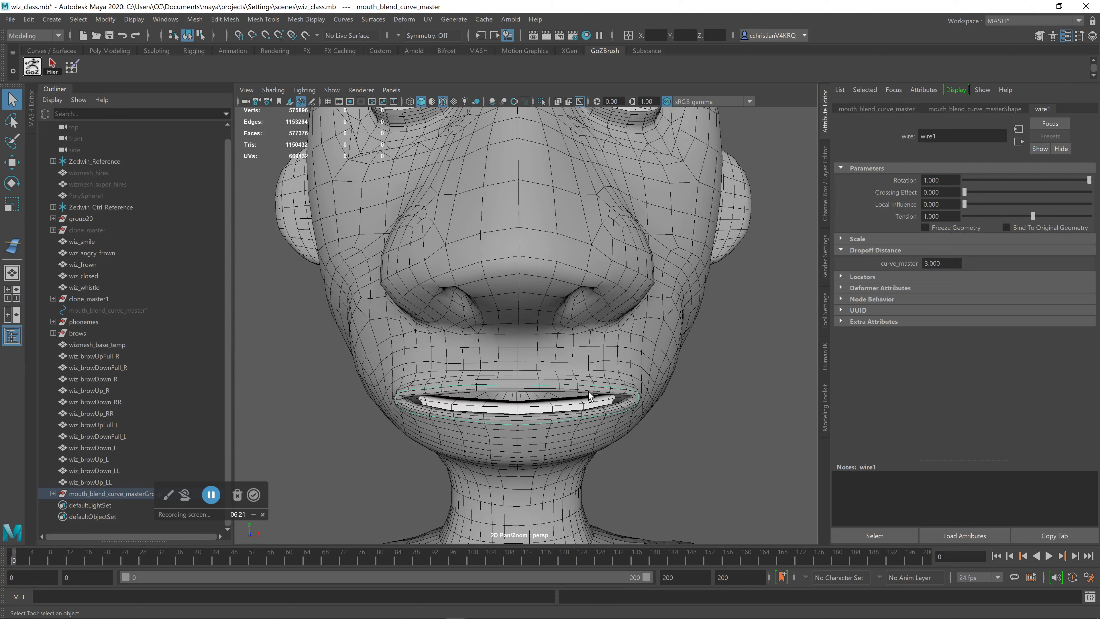
Try narrowing the mouth curve horizontally, undo it, and switch the curve to control vertex editing.
key(r)
mouse_move(569, 414)
mouse_down()
mouse_move(517, 392)
mouse_move(556, 410)
mouse_up()
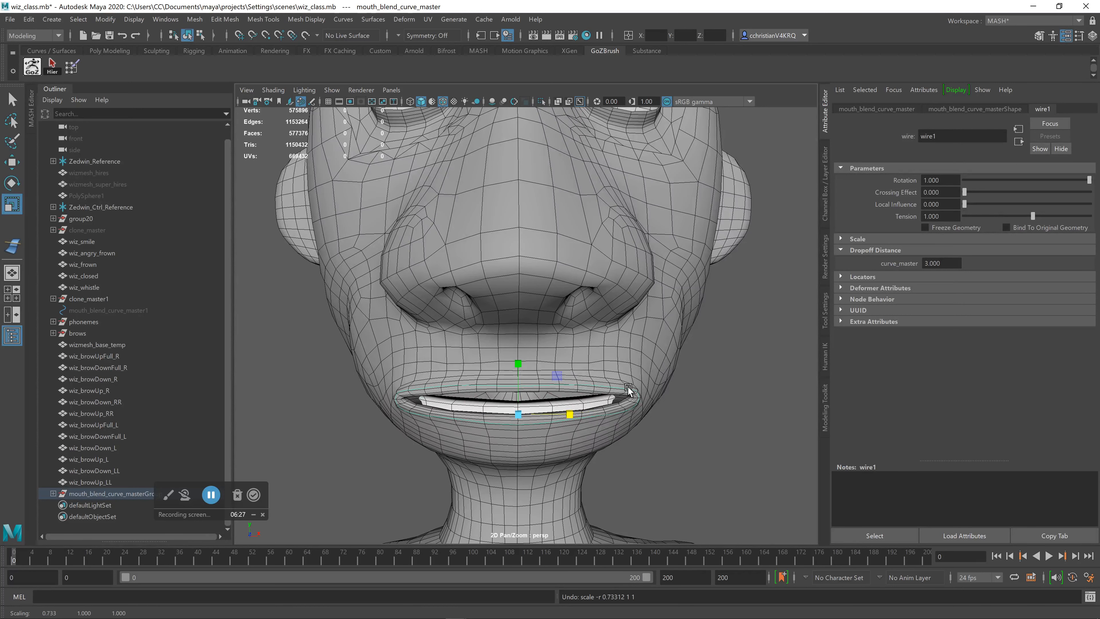
right_click(628, 386)
click(556, 321)
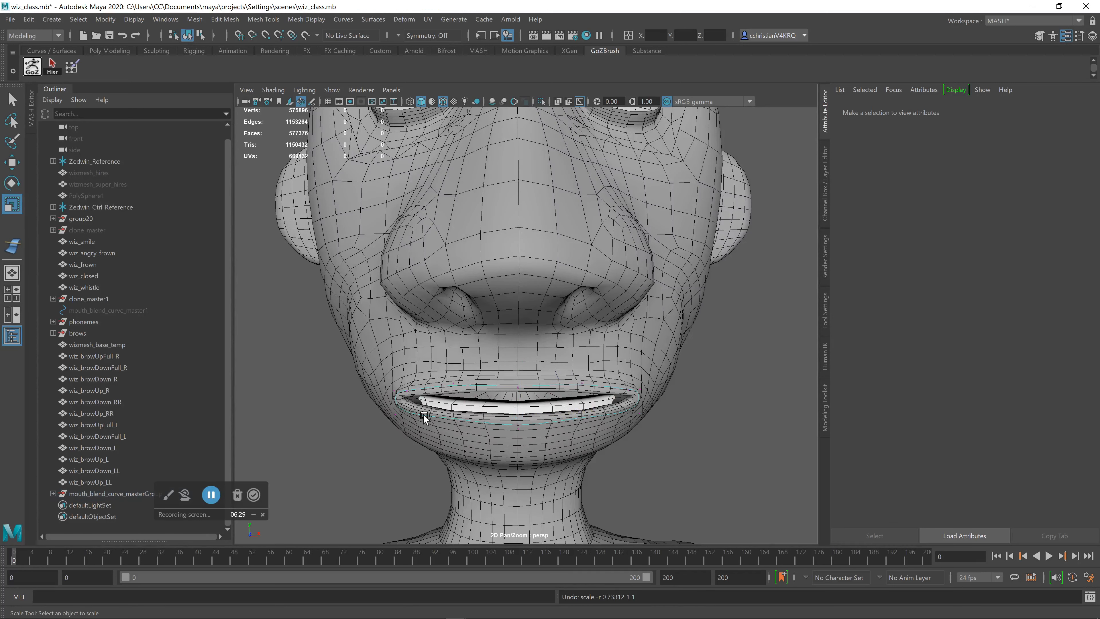
Select CVs 0 to 2 of the mouth curve along the upper lip and lower them over the teeth.
scroll(540, 408, up, 3)
alt+drag(540, 401, 420, 327)
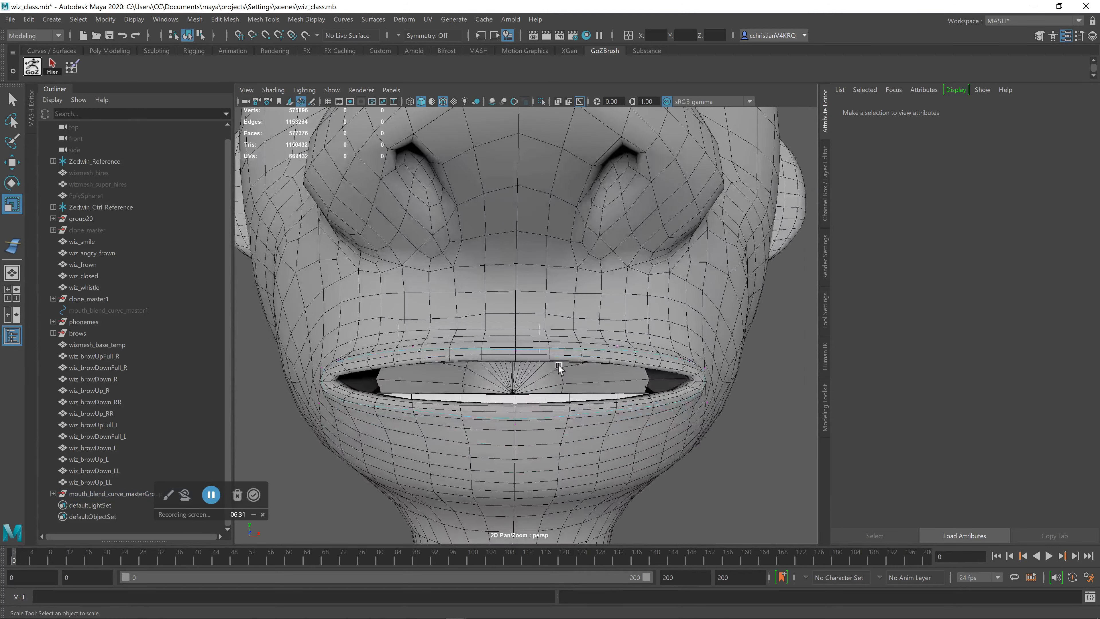
drag(639, 365, 403, 335)
key(w)
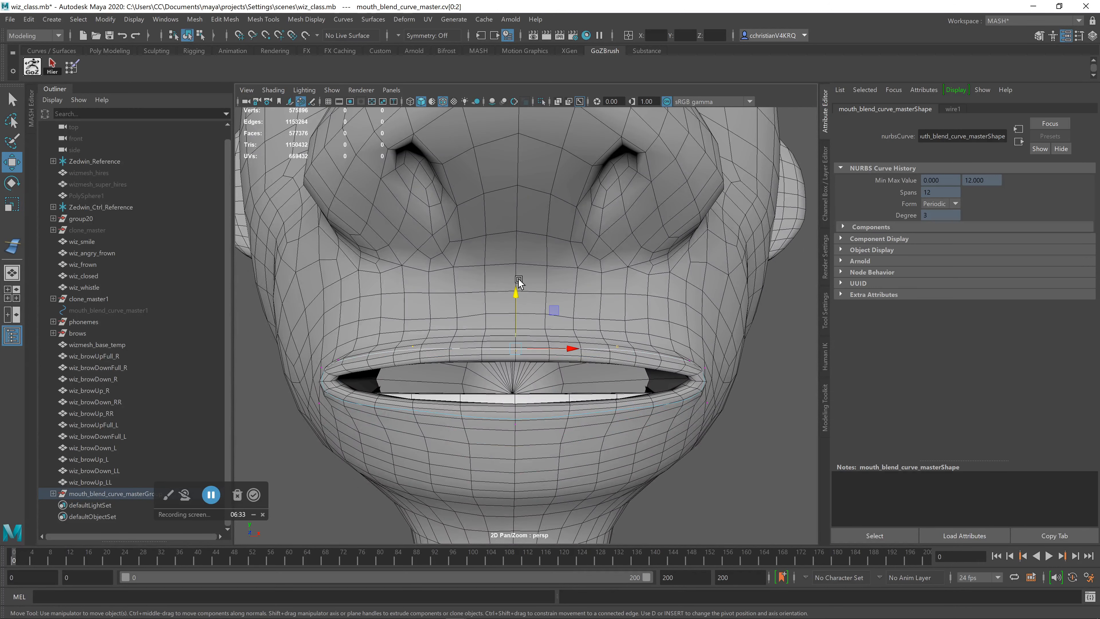
drag(517, 294, 522, 369)
Pull the selected upper-lip control vertices slightly forward, away from the face.
alt+middle_drag(522, 368, 599, 366)
alt+drag(599, 366, 439, 427)
drag(361, 393, 334, 392)
alt+right_drag(334, 392, 403, 420)
alt+drag(403, 420, 475, 425)
alt+middle_drag(475, 425, 444, 392)
alt+drag(444, 392, 471, 348)
alt+right_drag(470, 348, 574, 384)
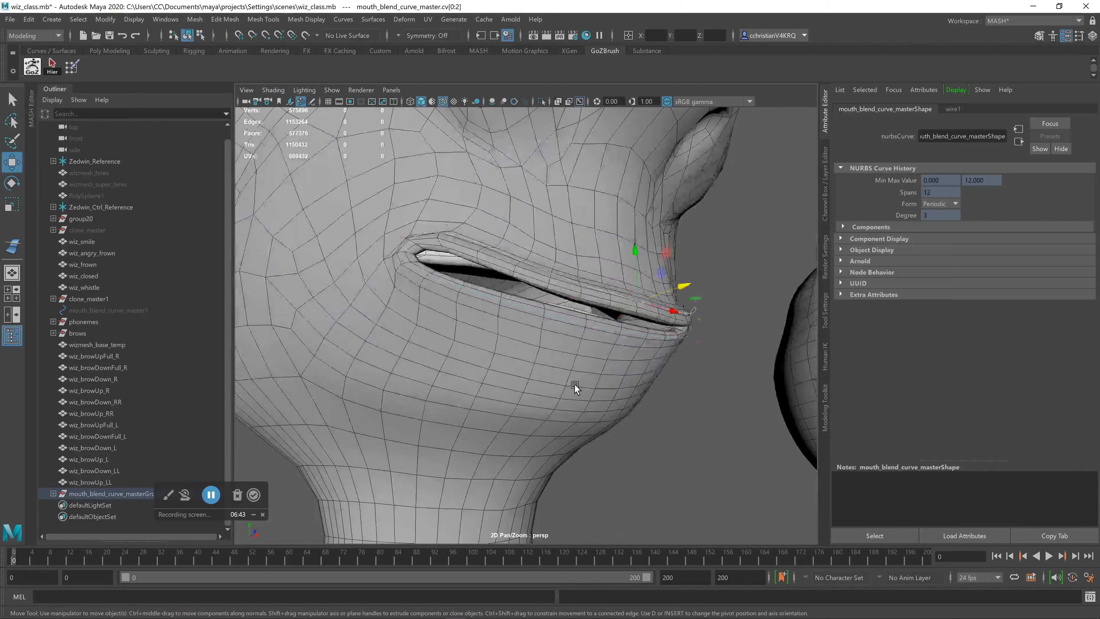
Select CV 7 of the mouth curve at the middle of the lower lip, lower it, and clear the selection.
alt+drag(574, 384, 582, 382)
alt+drag(662, 439, 632, 416)
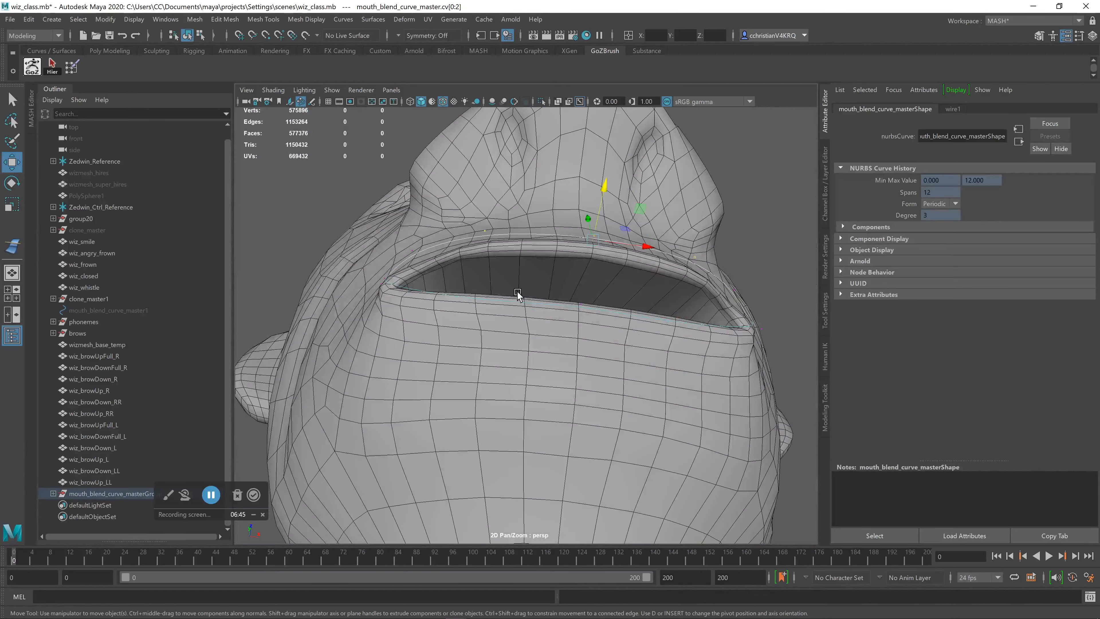
click(643, 358)
alt+drag(641, 329, 647, 366)
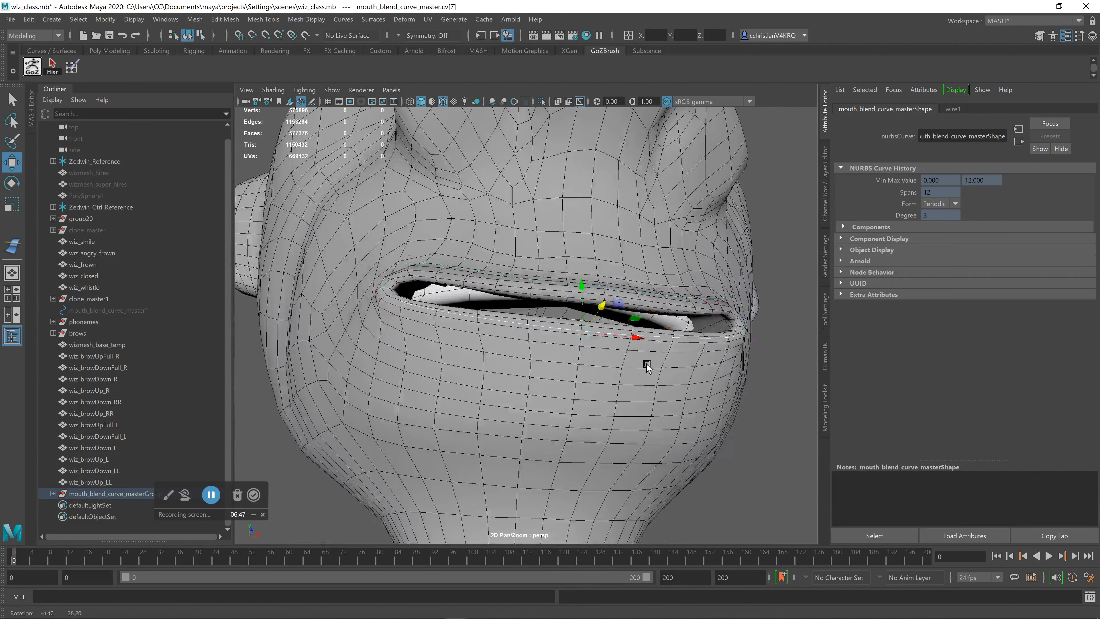
drag(581, 284, 585, 331)
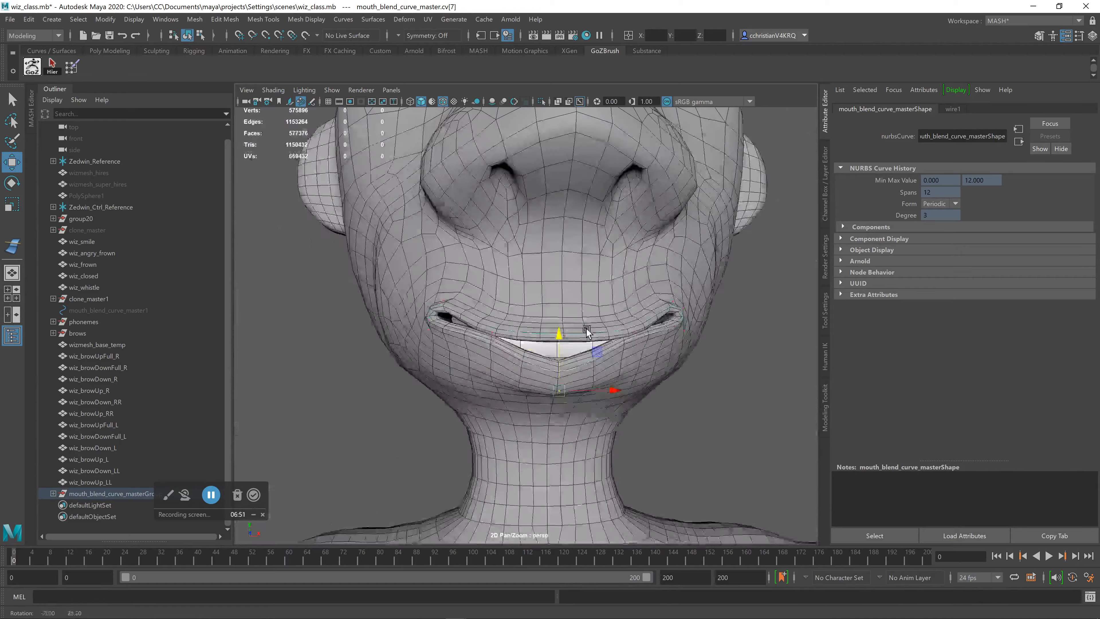
alt+right_drag(585, 330, 454, 289)
alt+middle_drag(455, 289, 459, 336)
alt+right_drag(674, 373, 717, 383)
alt+drag(717, 383, 686, 393)
key(q)
click(626, 334)
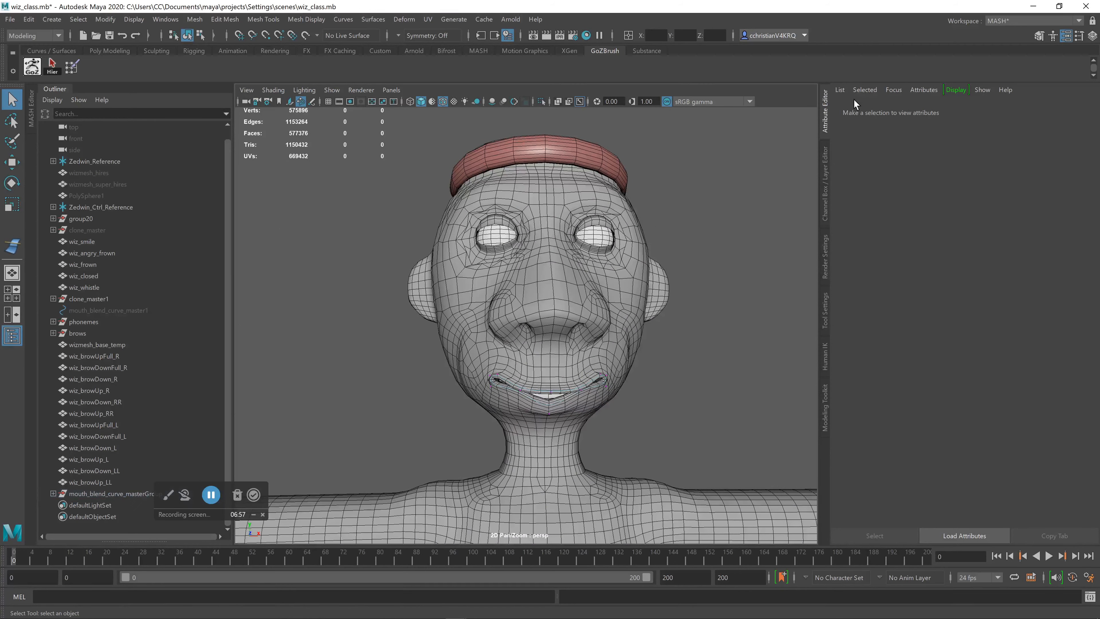
Turn off the reference state of the blends display layer and duplicate the smiling character's body mesh.
click(824, 203)
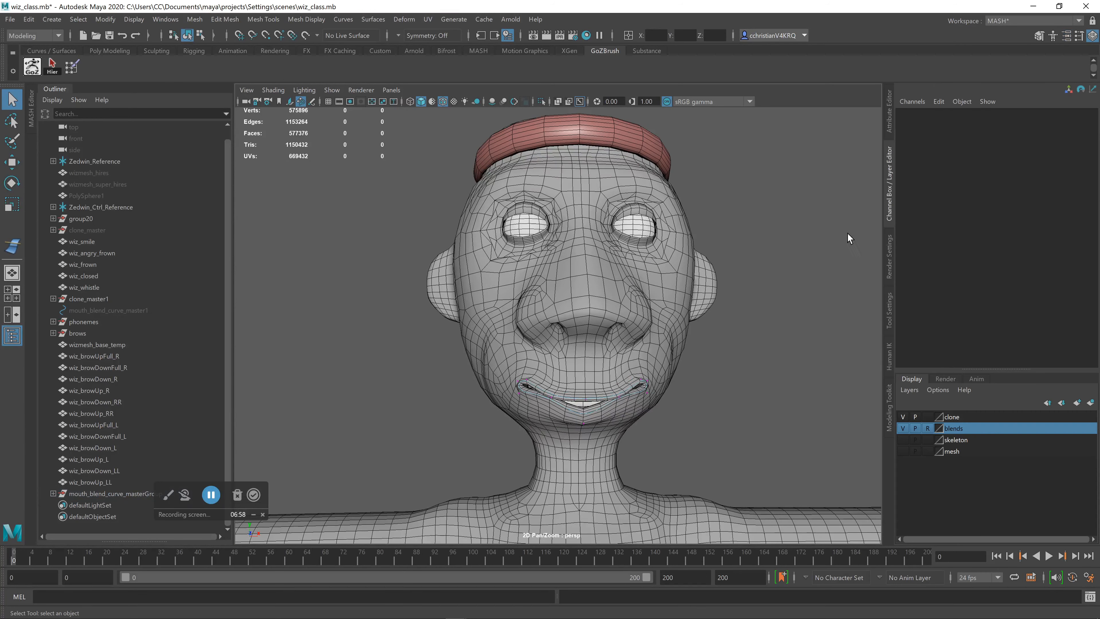
click(928, 428)
click(662, 275)
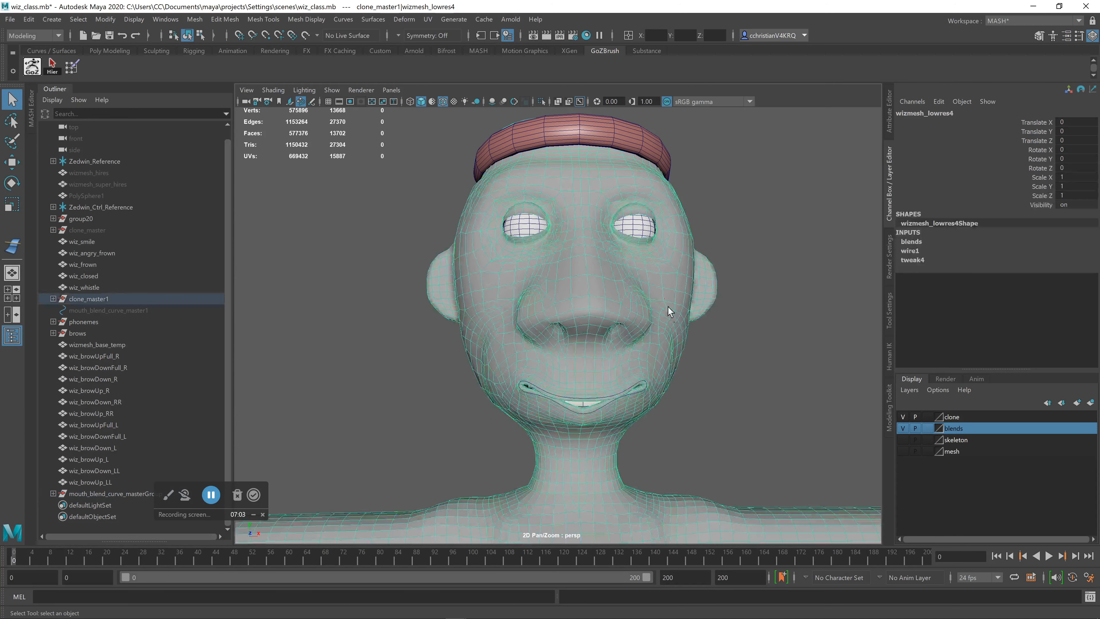
key(ctrl+d)
key(w)
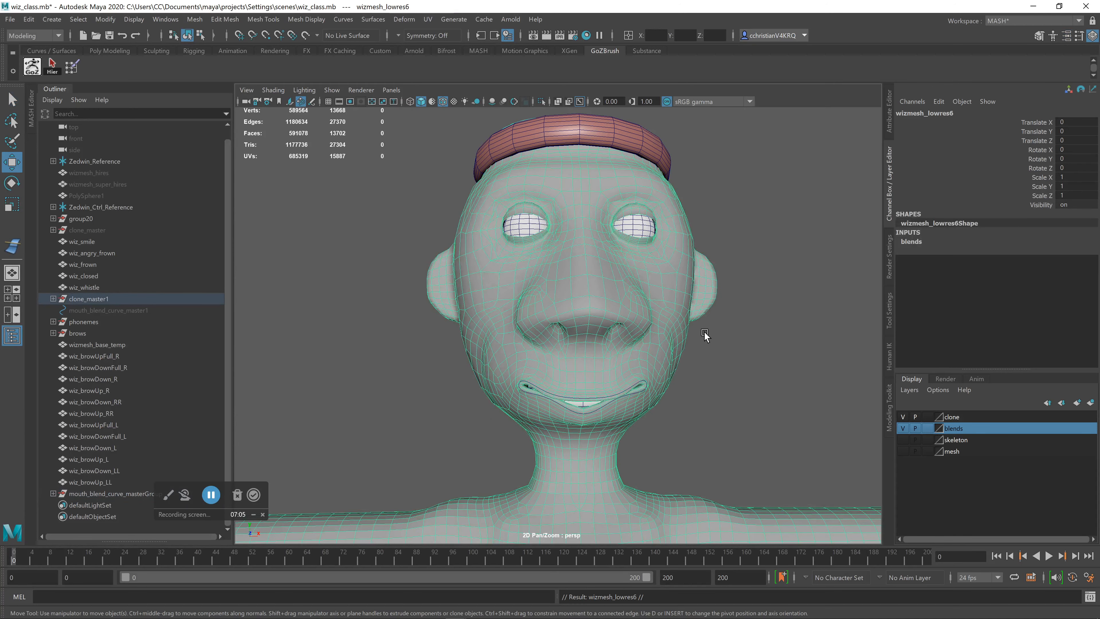
Move the duplicated smiling mesh along X to about -82.7, beside the original character.
scroll(495, 365, down, 5)
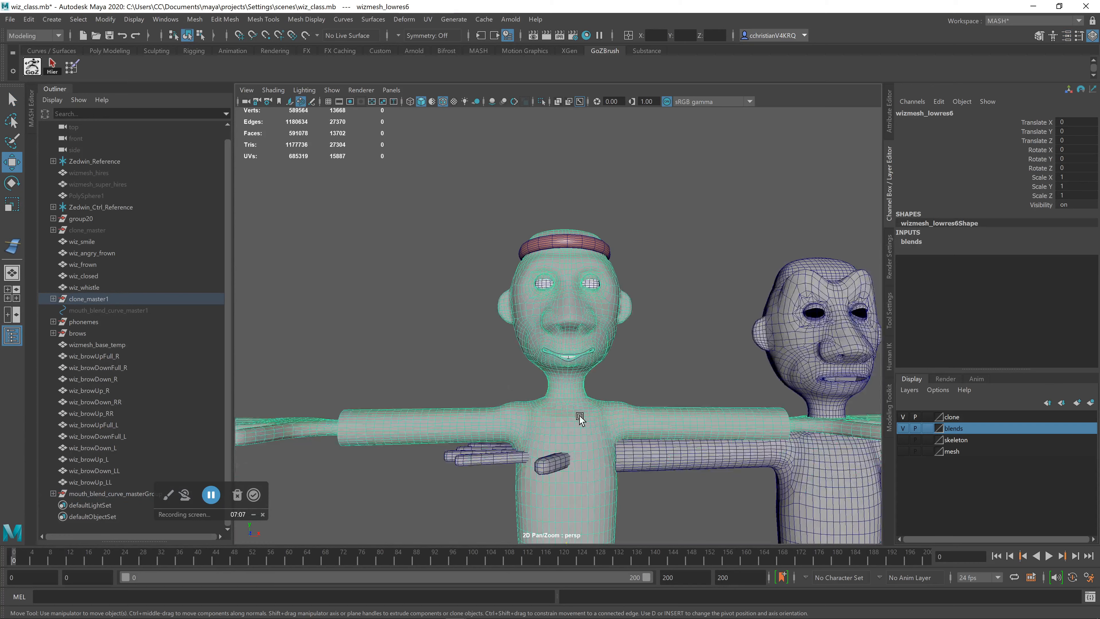
right_drag(720, 426, 533, 427)
drag(620, 439, 475, 422)
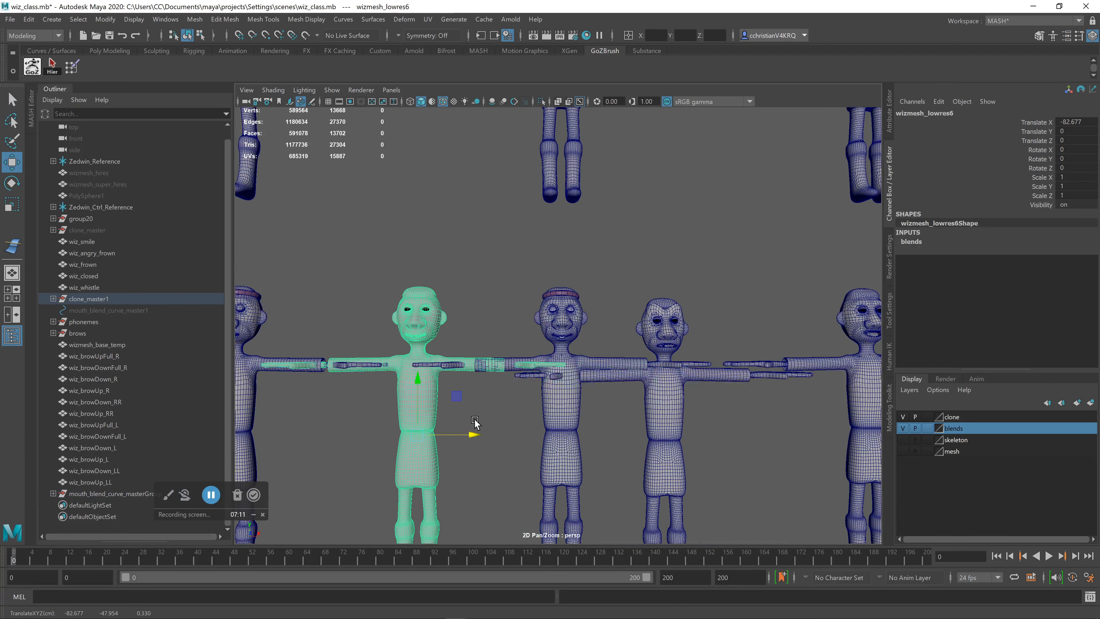
scroll(623, 374, up, 8)
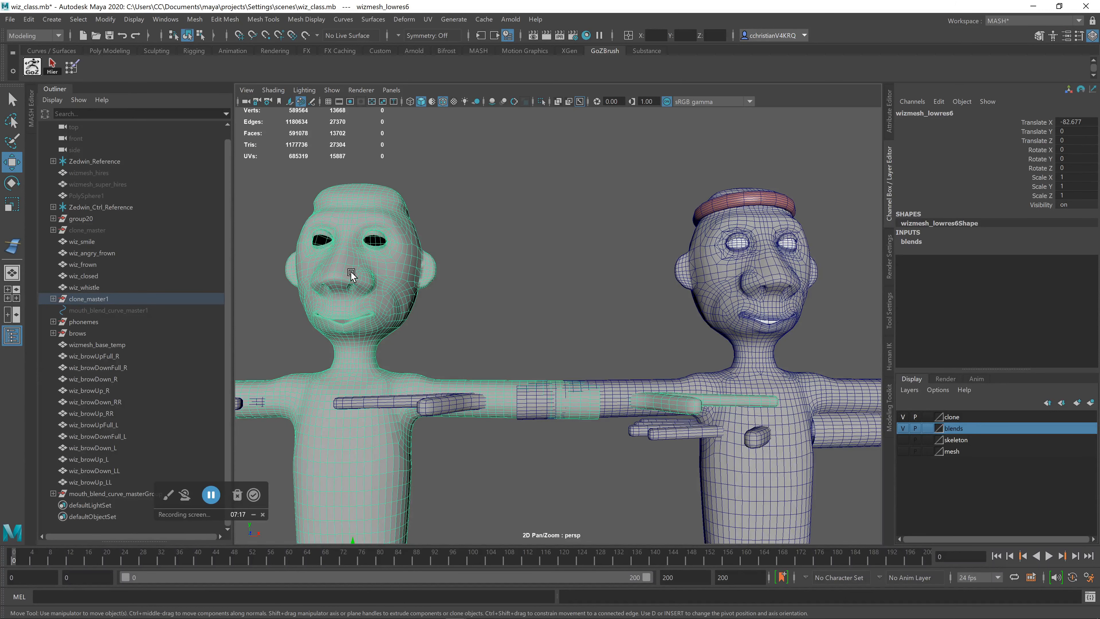
Try deleting mouth_blend_curve_masterGroup to see its effect on the original mesh, and undo the deletion.
alt+middle_drag(794, 320, 643, 329)
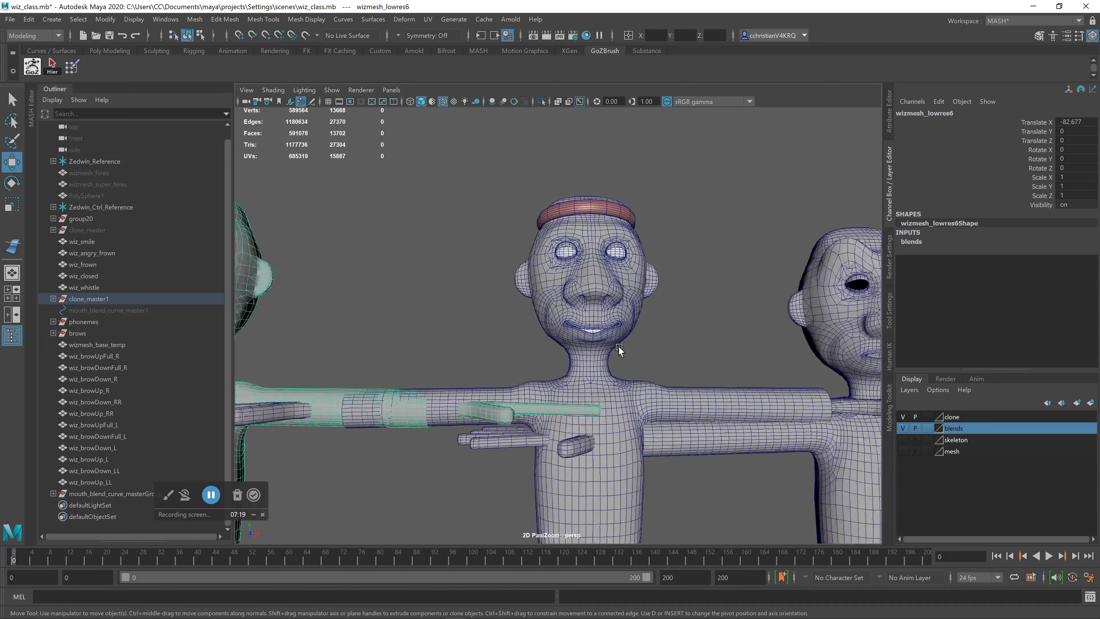
scroll(610, 352, up, 3)
scroll(611, 351, up, 3)
alt+middle_drag(729, 341, 645, 429)
click(128, 493)
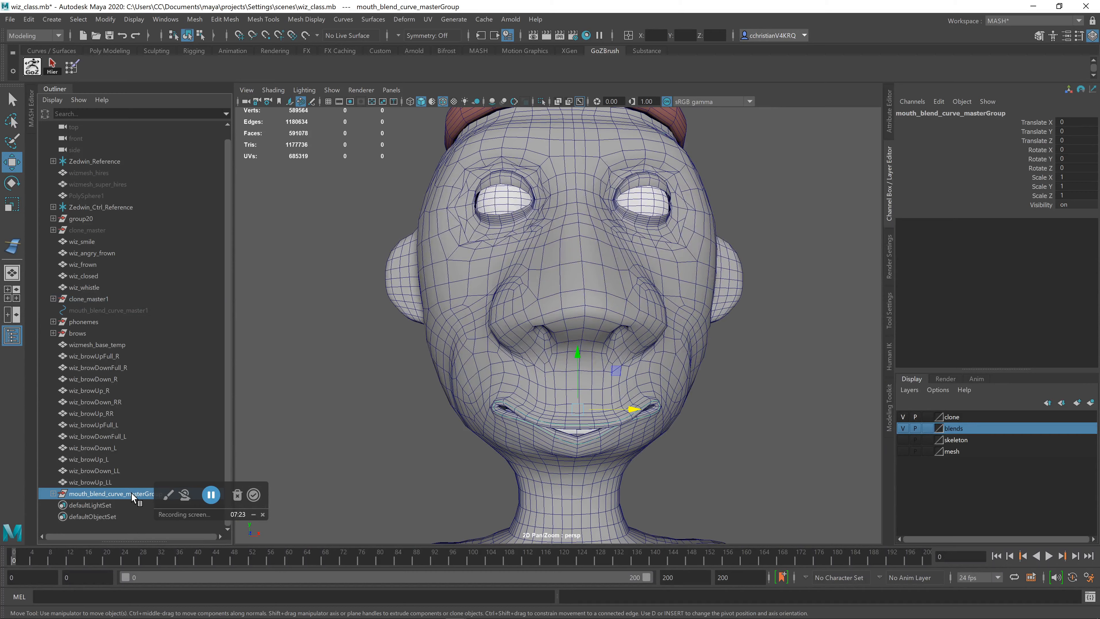
key(Delete)
scroll(595, 430, down, 8)
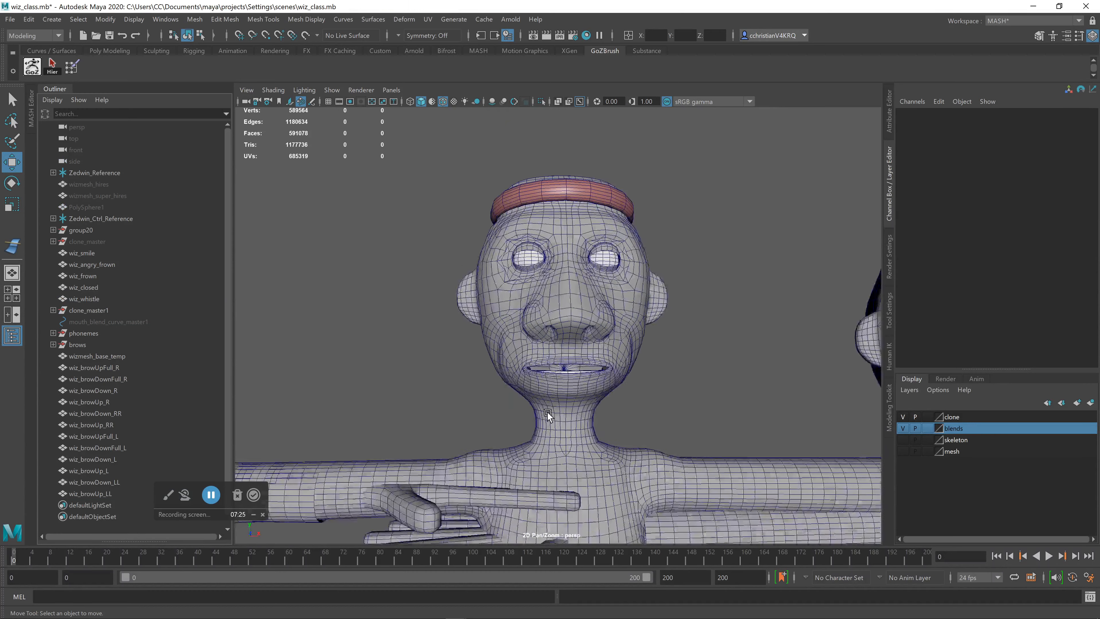
scroll(611, 354, up, 4)
scroll(611, 353, up, 2)
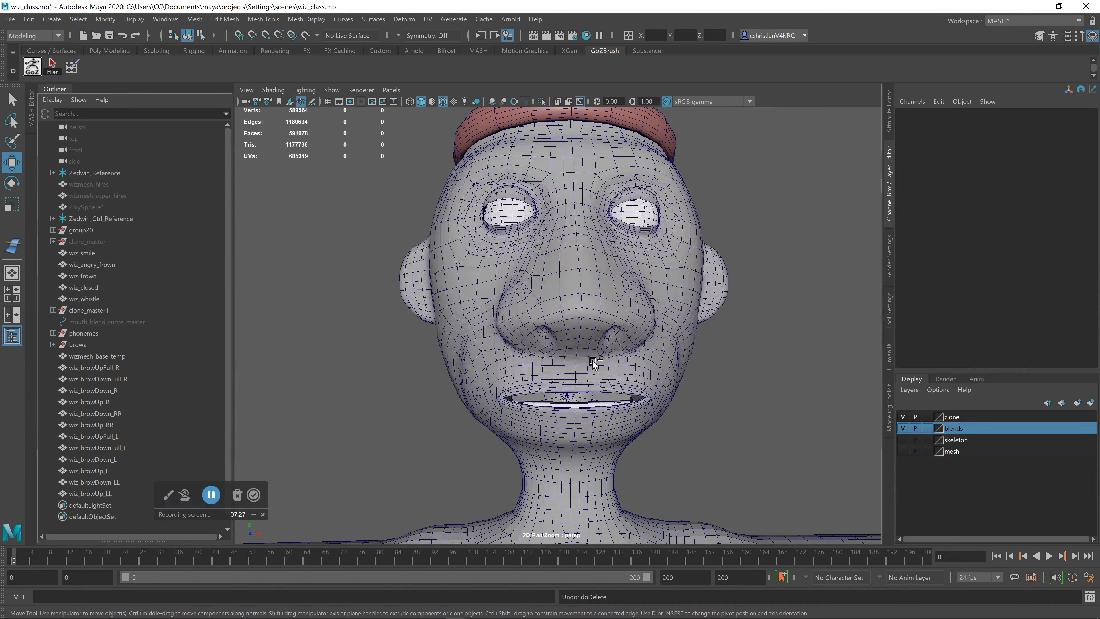
key(ctrl+z)
scroll(664, 400, up, 2)
alt+right_drag(664, 399, 676, 356)
alt+middle_drag(676, 356, 658, 383)
mouse_move(723, 386)
alt+mouse_down()
mouse_move(759, 390)
mouse_move(722, 386)
alt+mouse_up()
alt+middle_drag(709, 387, 731, 419)
alt+drag(732, 420, 732, 420)
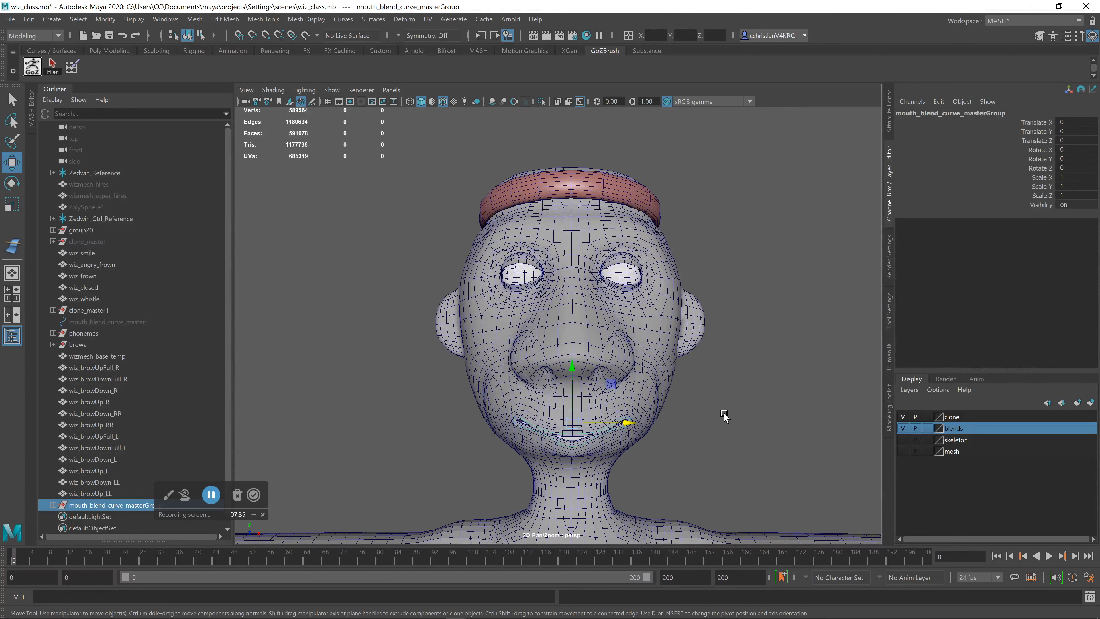
key(q)
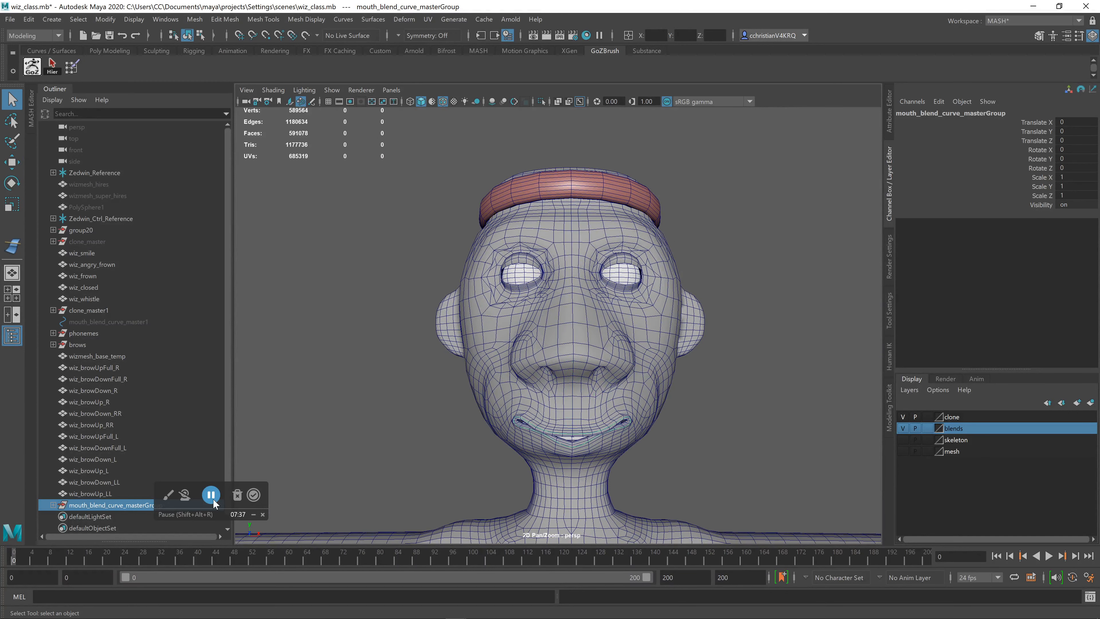